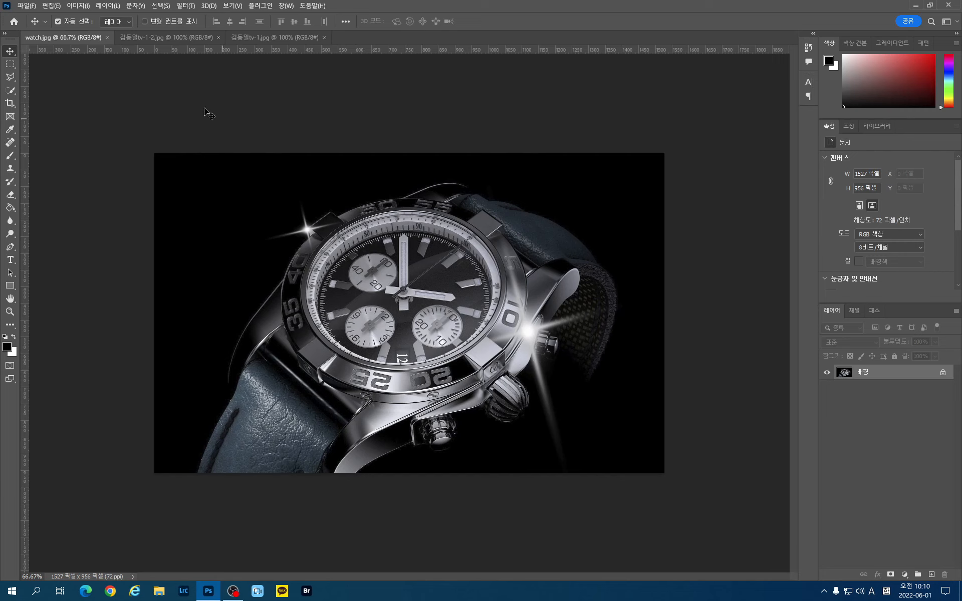
Create a new 500 x 500 px document at 300 ppi in RGB with a black background
{"action": "left_click", "coordinate": [27, 6]}
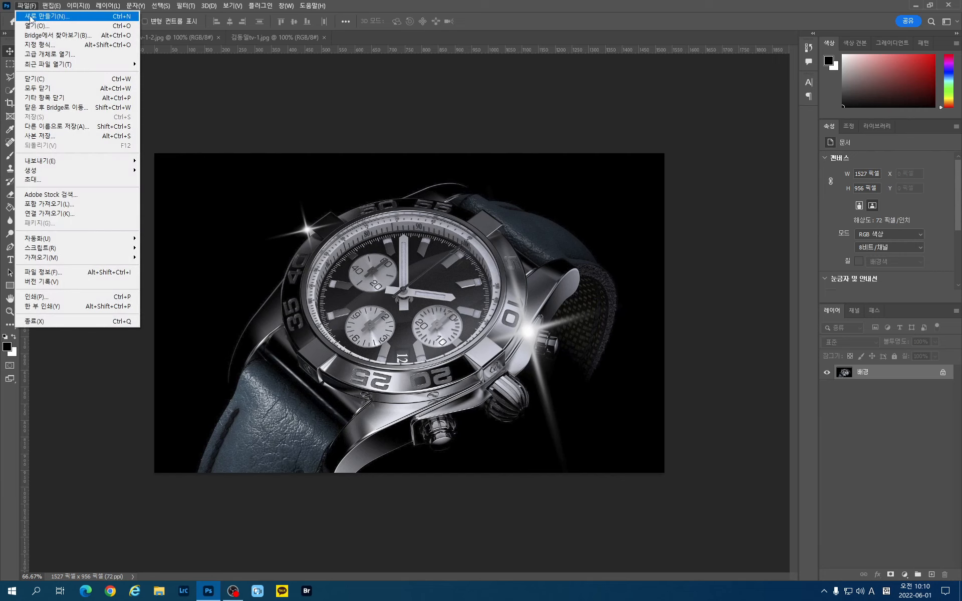
{"action": "left_click", "coordinate": [29, 17]}
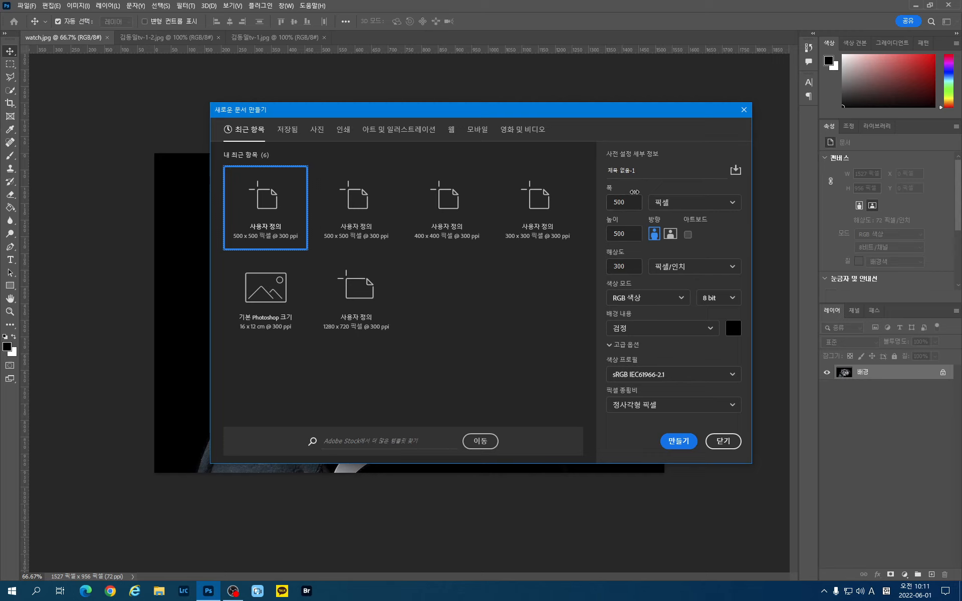
{"action": "left_click", "coordinate": [711, 328]}
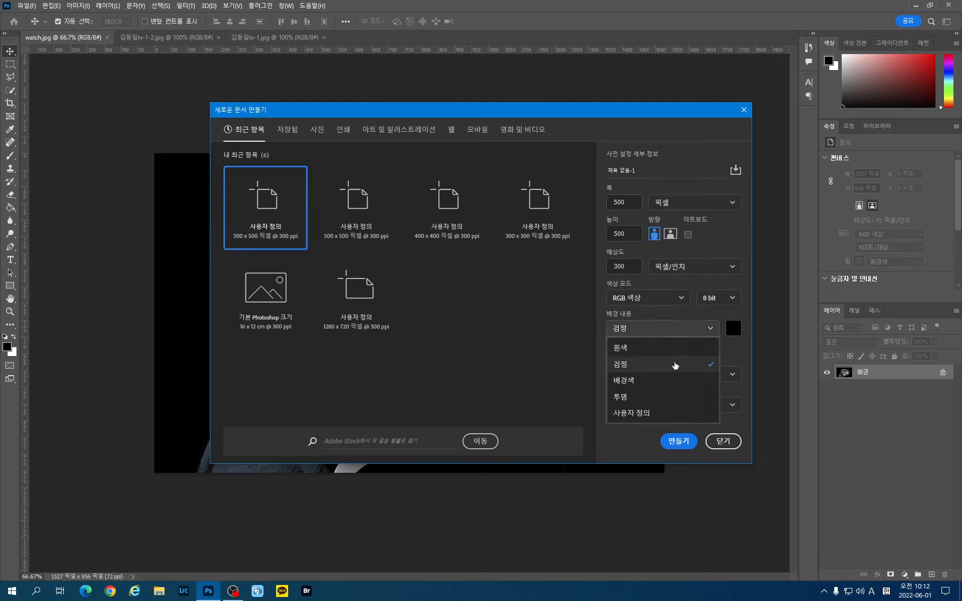
{"action": "left_click", "coordinate": [677, 442]}
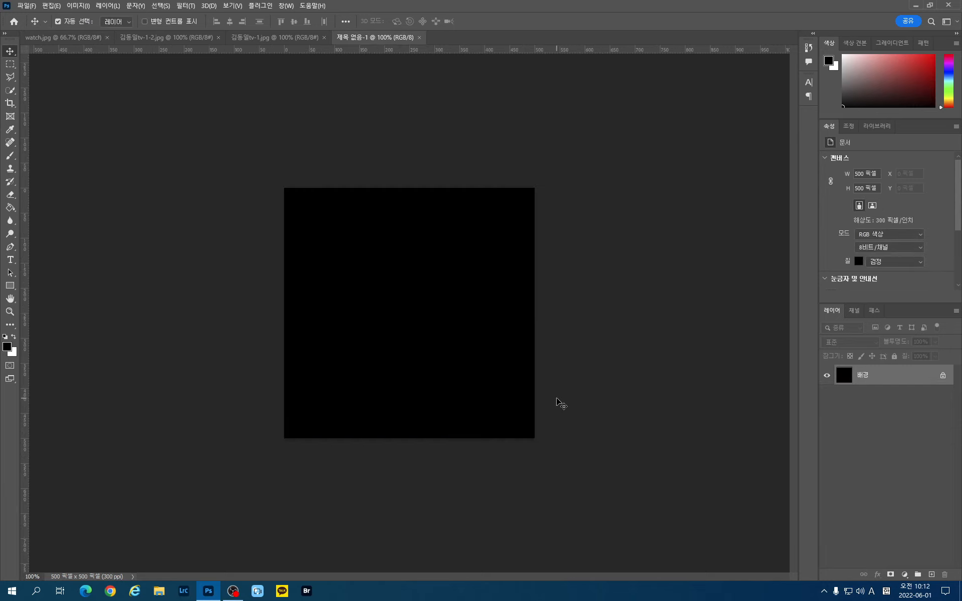
{"action": "scroll", "coordinate": [558, 406], "scroll_direction": "up", "scroll_amount": 5, "text": "alt"}
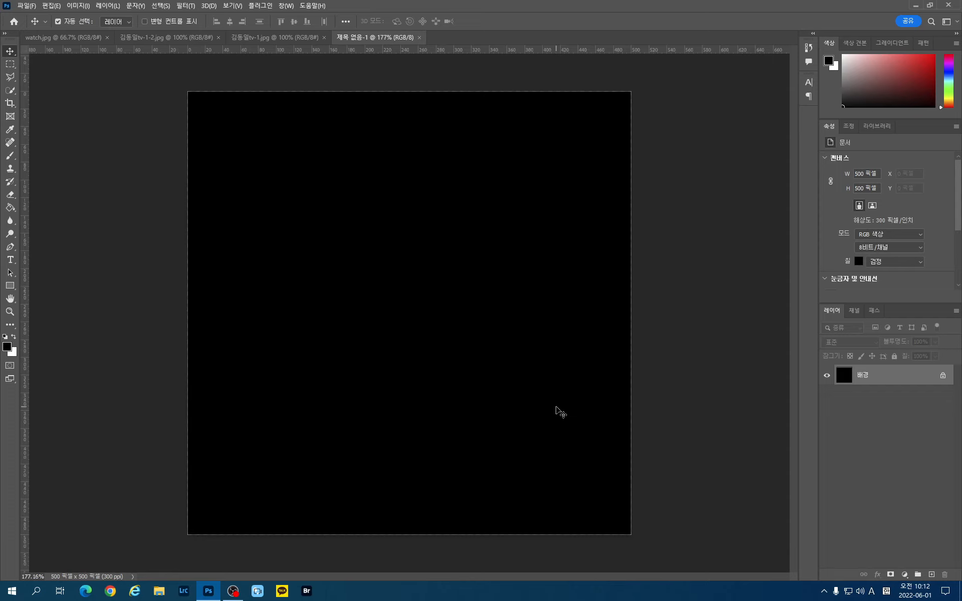
{"action": "scroll", "coordinate": [559, 411], "scroll_direction": "down", "scroll_amount": 1, "text": "alt"}
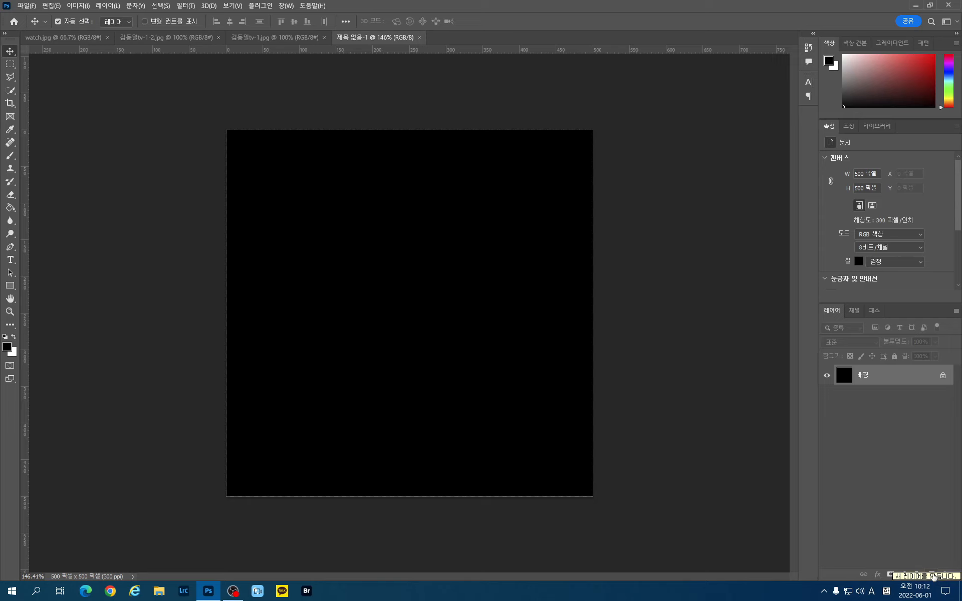
Add a new layer and set the Brush tool to the Soft Round tip at 200 px
{"action": "left_click", "coordinate": [932, 575]}
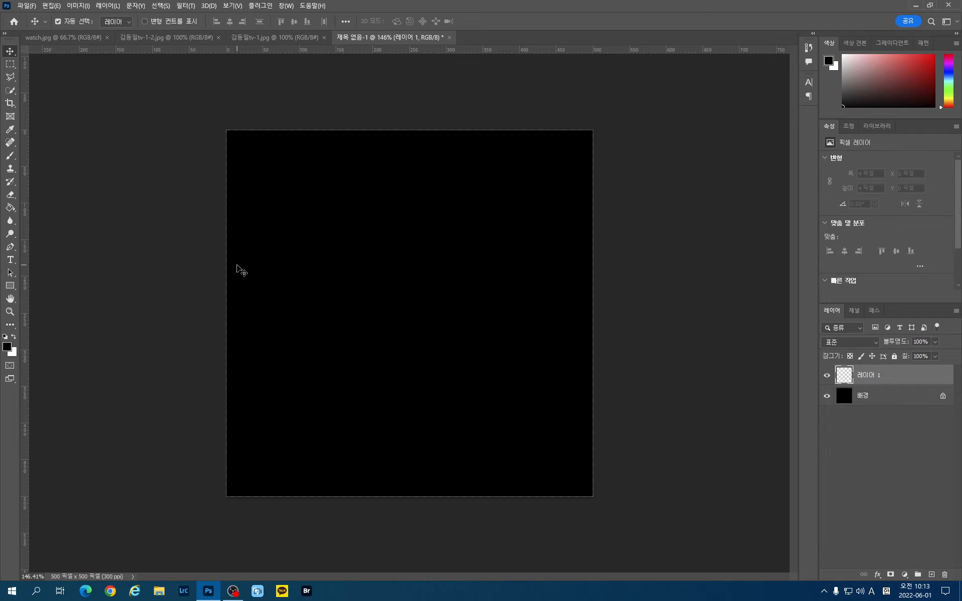
{"action": "left_click", "coordinate": [11, 156]}
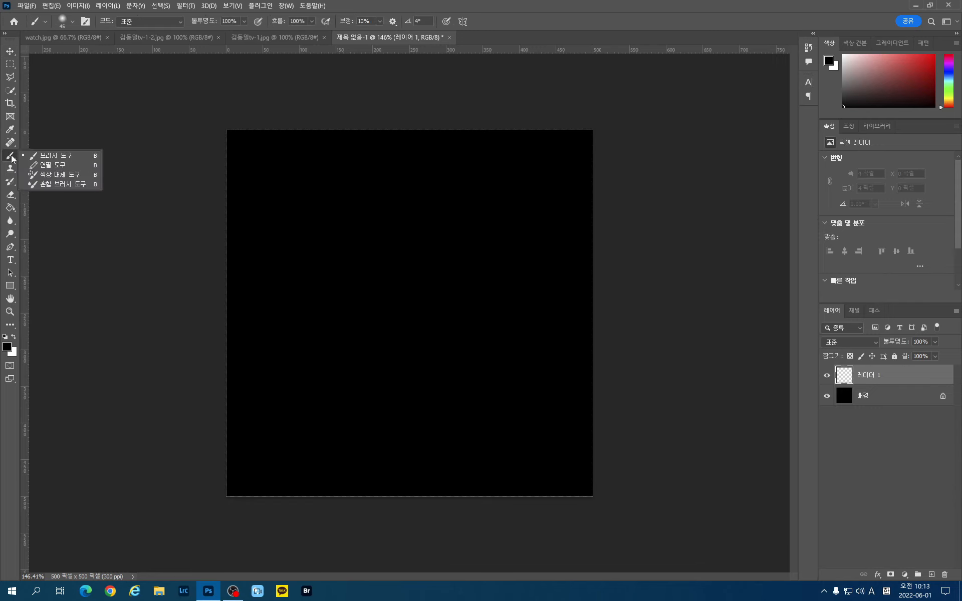
{"action": "left_click", "coordinate": [46, 158]}
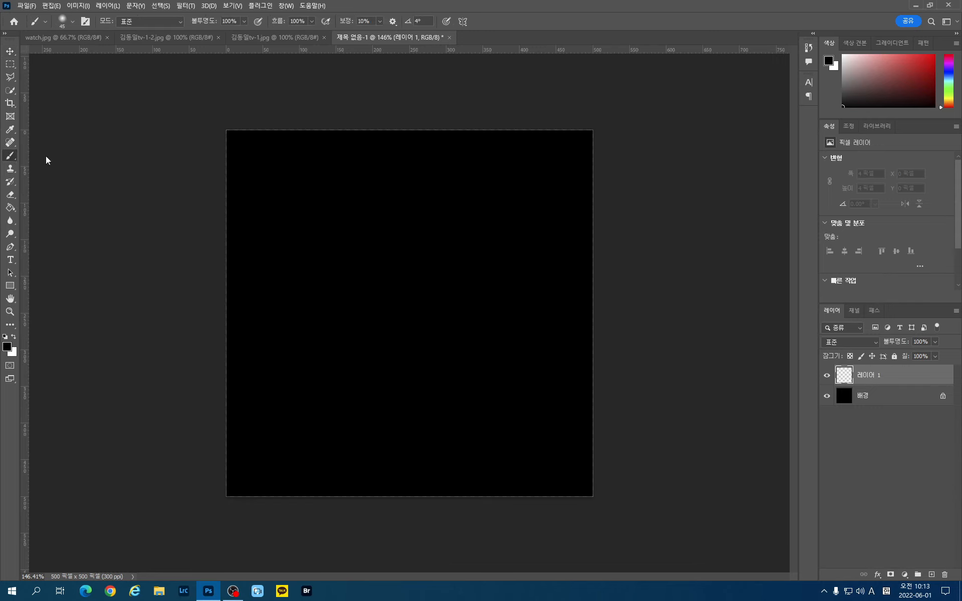
{"action": "left_click", "coordinate": [74, 22]}
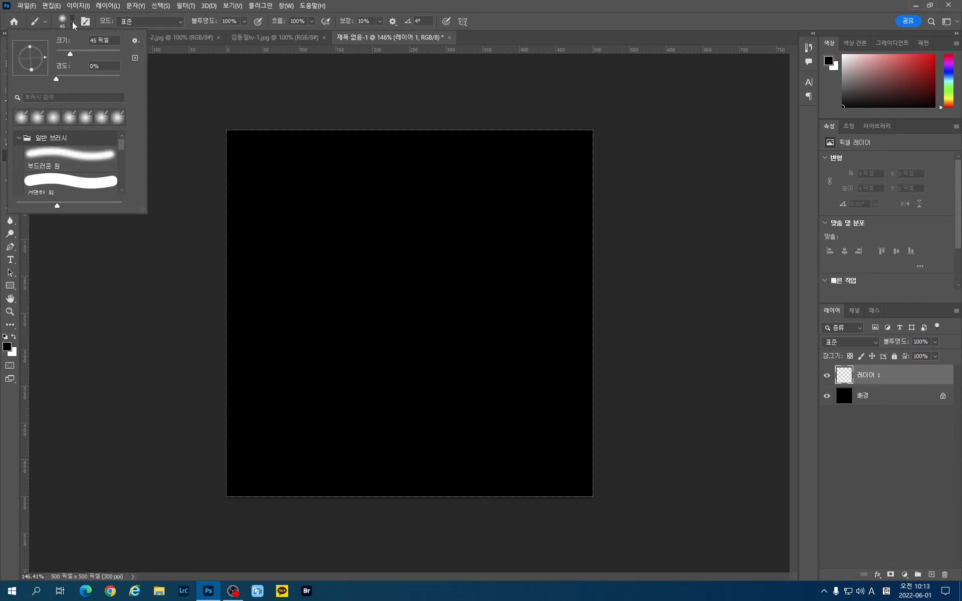
{"action": "left_click", "coordinate": [80, 51]}
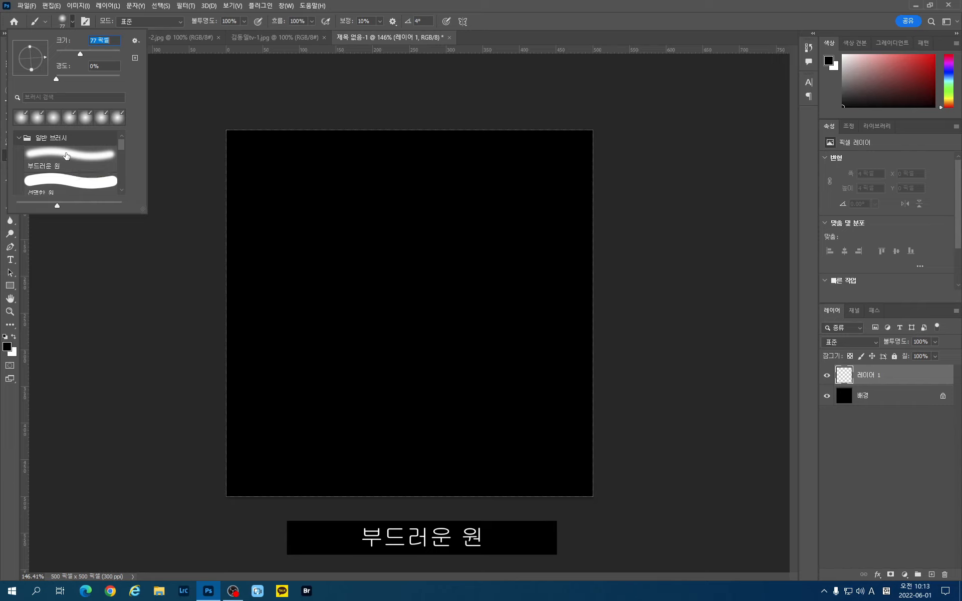
{"action": "double_click", "coordinate": [66, 156]}
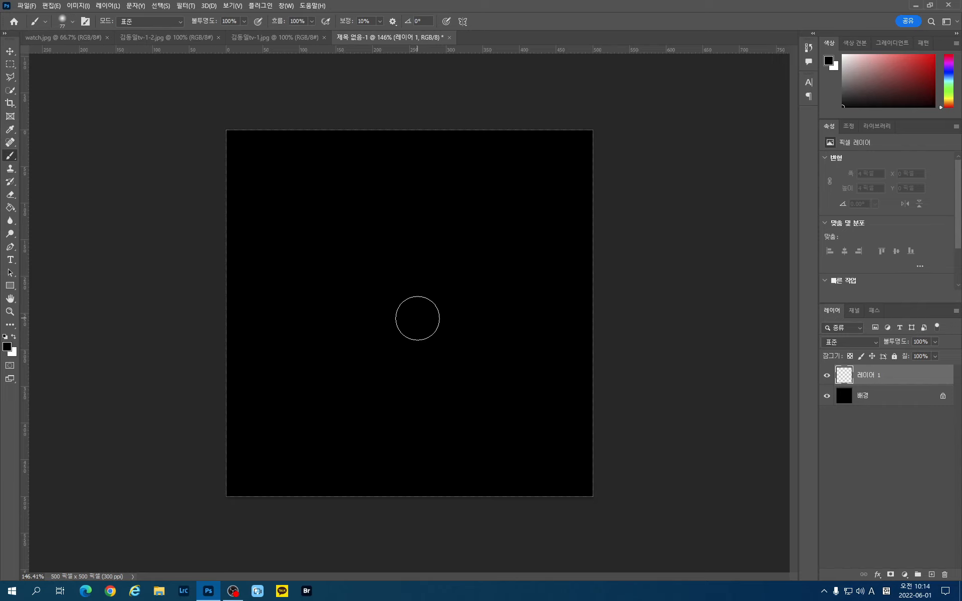
{"action": "key", "text": "bracketright"}
{"action": "key", "text": "bracketright"}
{"action": "key", "text": "bracketright"}
{"action": "key", "text": "bracketright"}
{"action": "key", "text": "bracketright"}
{"action": "key", "text": "bracketright"}
{"action": "key", "text": "bracketright"}
Set the foreground color to light yellow #f3f16e and paint a soft dab near the canvas centre
{"action": "left_click", "coordinate": [9, 348]}
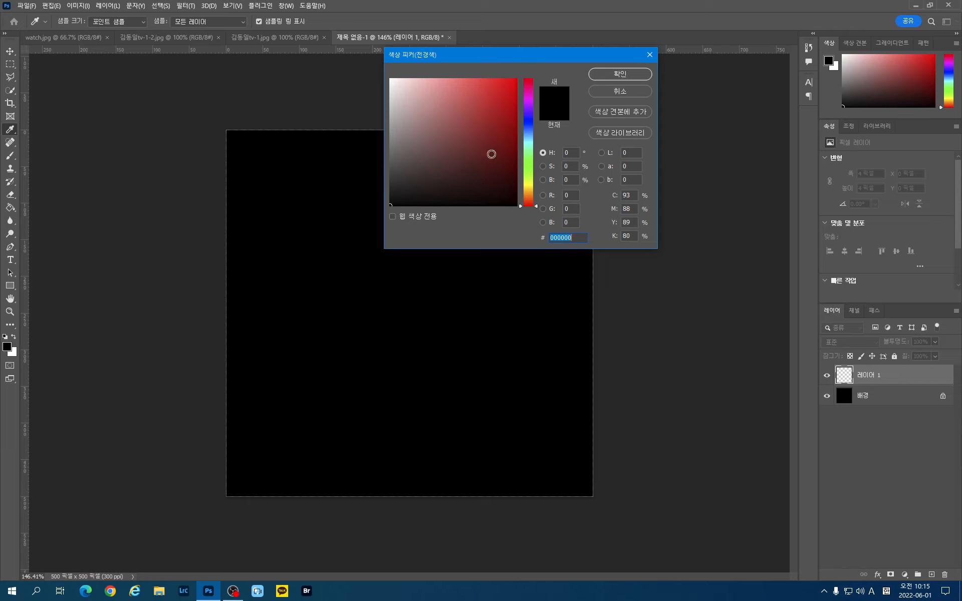
{"action": "left_click", "coordinate": [527, 185]}
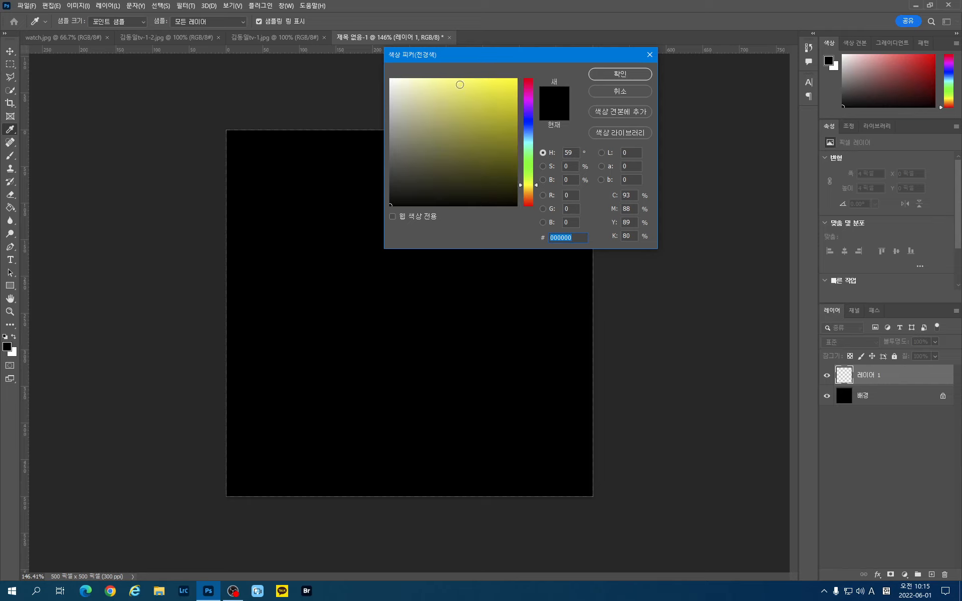
{"action": "left_click", "coordinate": [460, 85]}
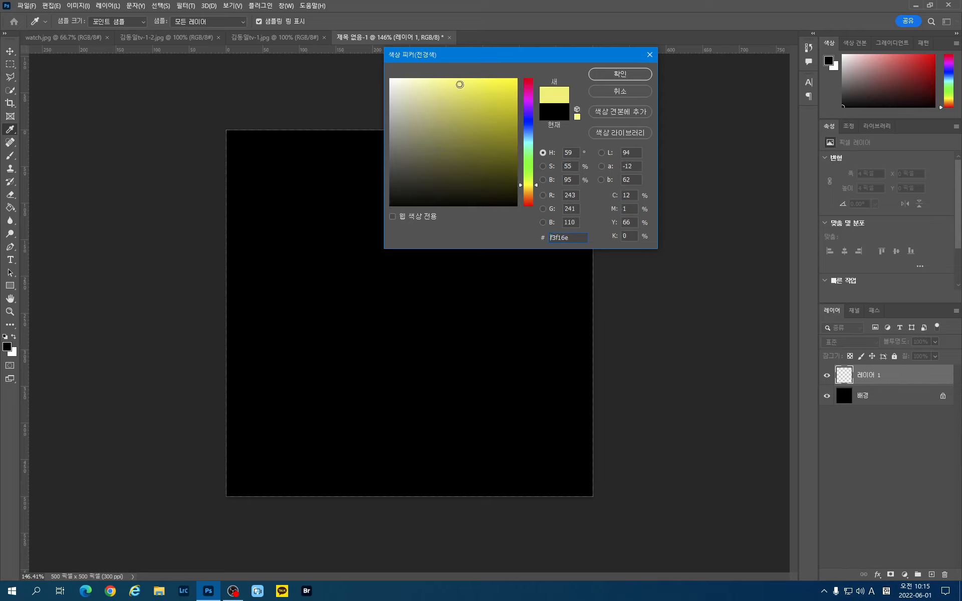
{"action": "left_click", "coordinate": [609, 72]}
{"action": "key", "text": "b"}
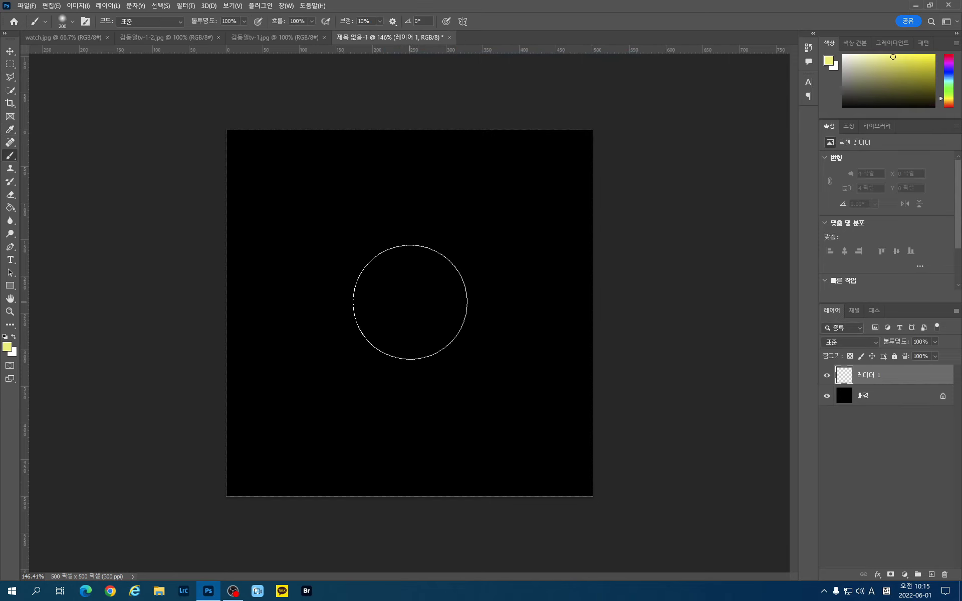
{"action": "left_click", "coordinate": [403, 301]}
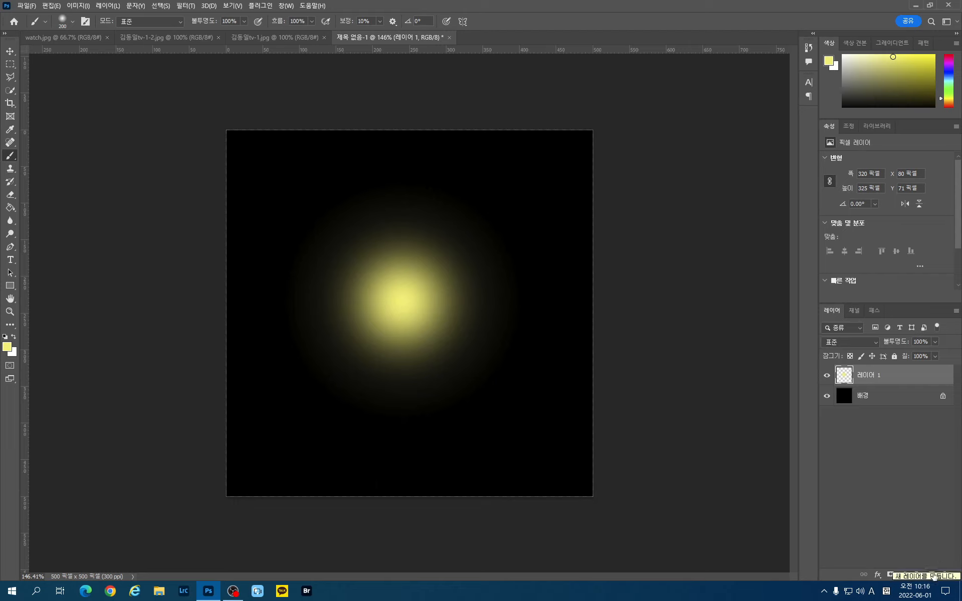
Add a second layer and paint a 100 px yellow dab over the middle of the glow
{"action": "left_click", "coordinate": [932, 575]}
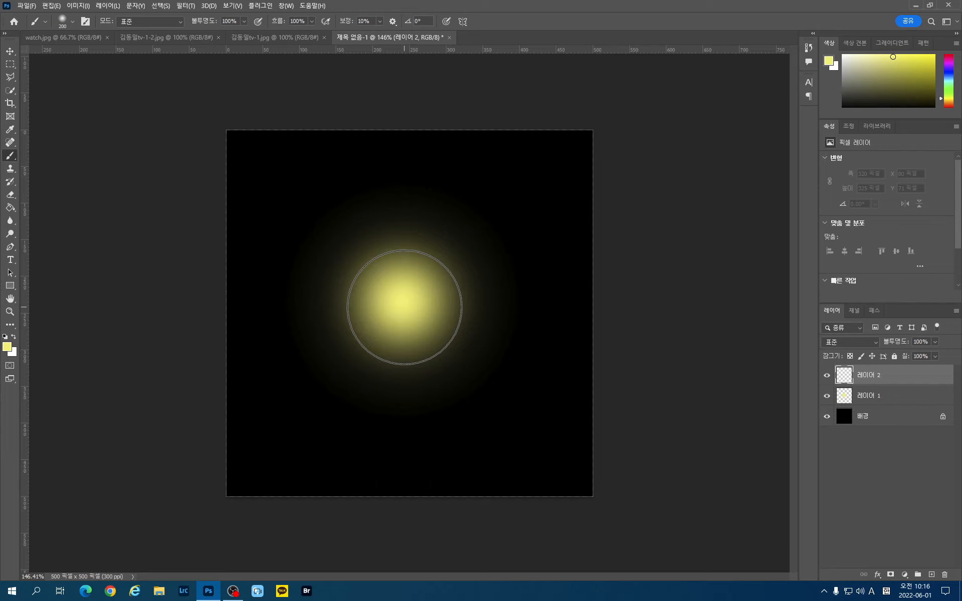
{"action": "key", "text": "bracketleft"}
{"action": "key", "text": "bracketleft"}
{"action": "key", "text": "bracketleft"}
{"action": "key", "text": "bracketleft"}
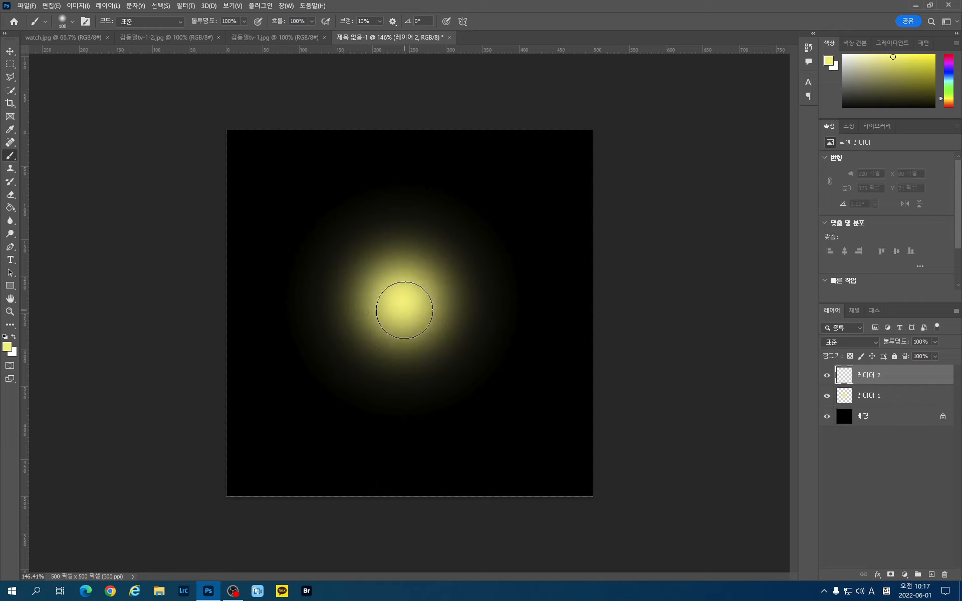
{"action": "left_click", "coordinate": [404, 310]}
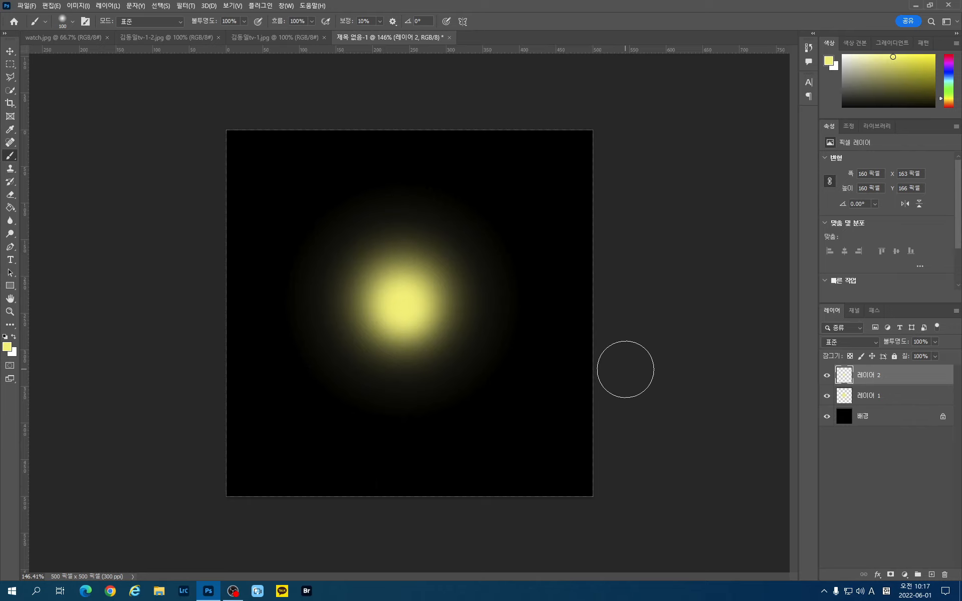
Add a third layer and set the foreground color to near-white #fbfbf4
{"action": "left_click", "coordinate": [933, 575]}
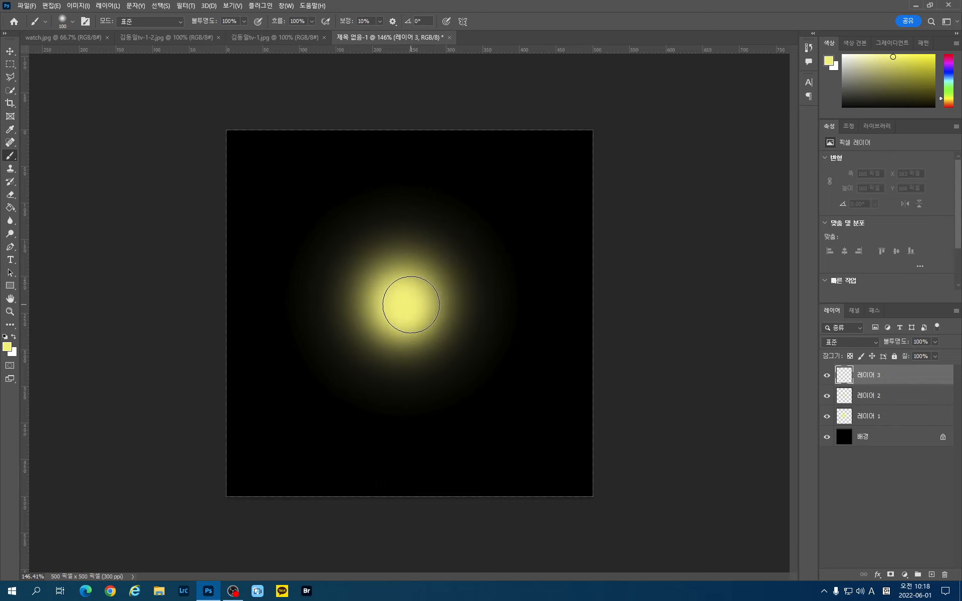
{"action": "left_click", "coordinate": [7, 346]}
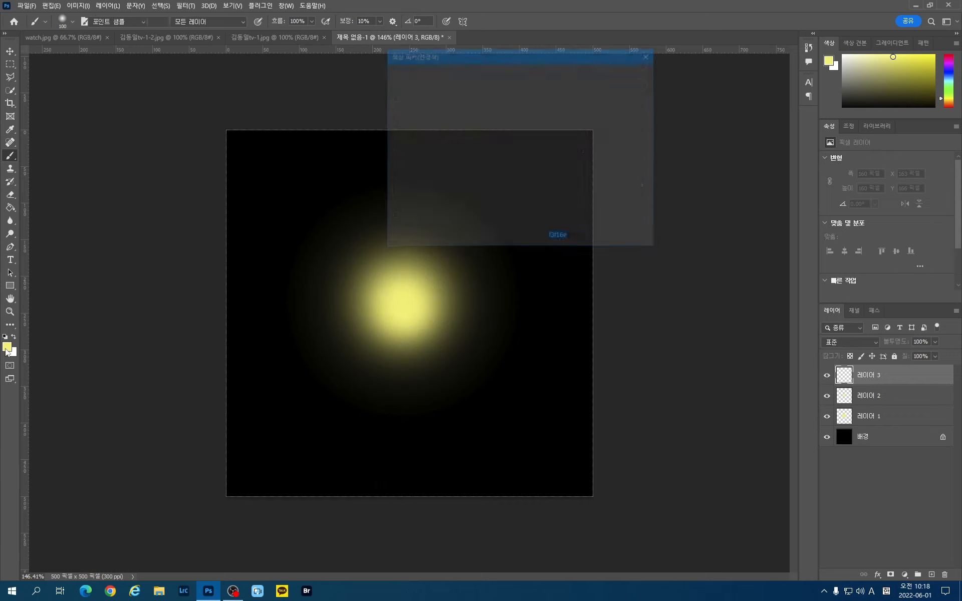
{"action": "key", "text": "Return"}
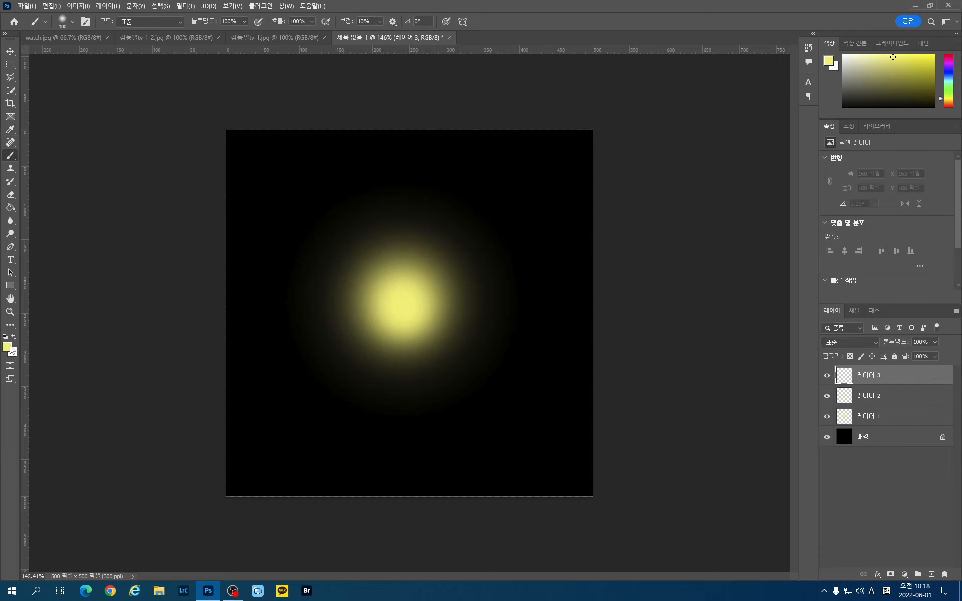
{"action": "left_click", "coordinate": [8, 347]}
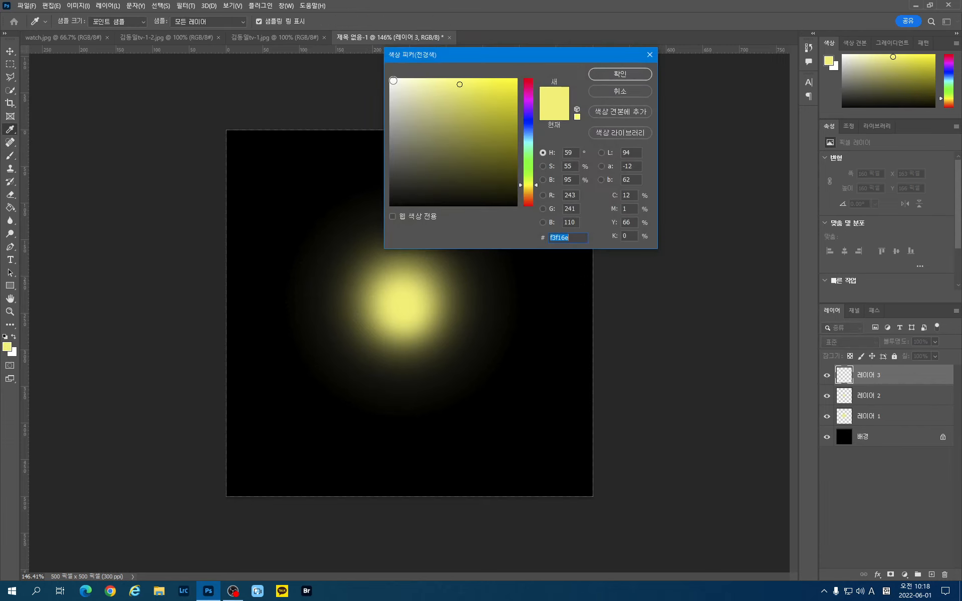
{"action": "left_click", "coordinate": [393, 80]}
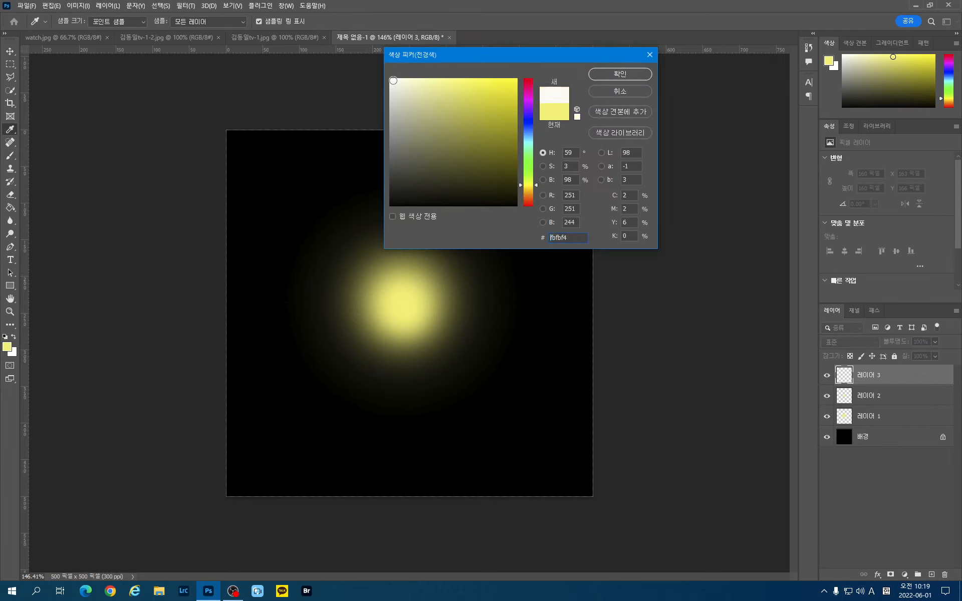
{"action": "left_click", "coordinate": [612, 75]}
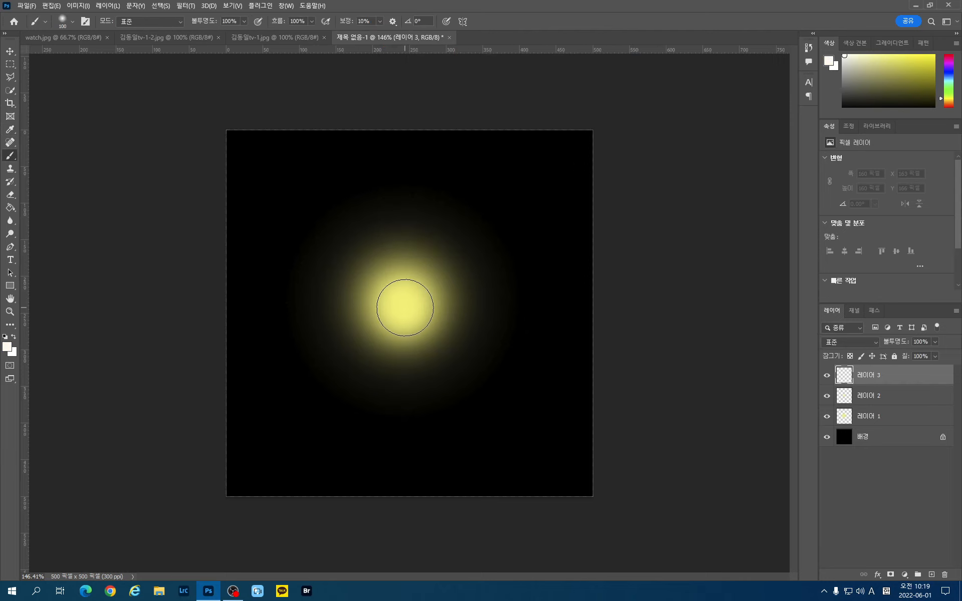
Reduce the brush to 60 px and paint a white dab at the middle of the yellow glow
{"action": "key", "text": "bracketleft"}
{"action": "key", "text": "bracketleft"}
{"action": "key", "text": "bracketleft"}
{"action": "key", "text": "bracketleft"}
{"action": "left_click", "coordinate": [407, 306]}
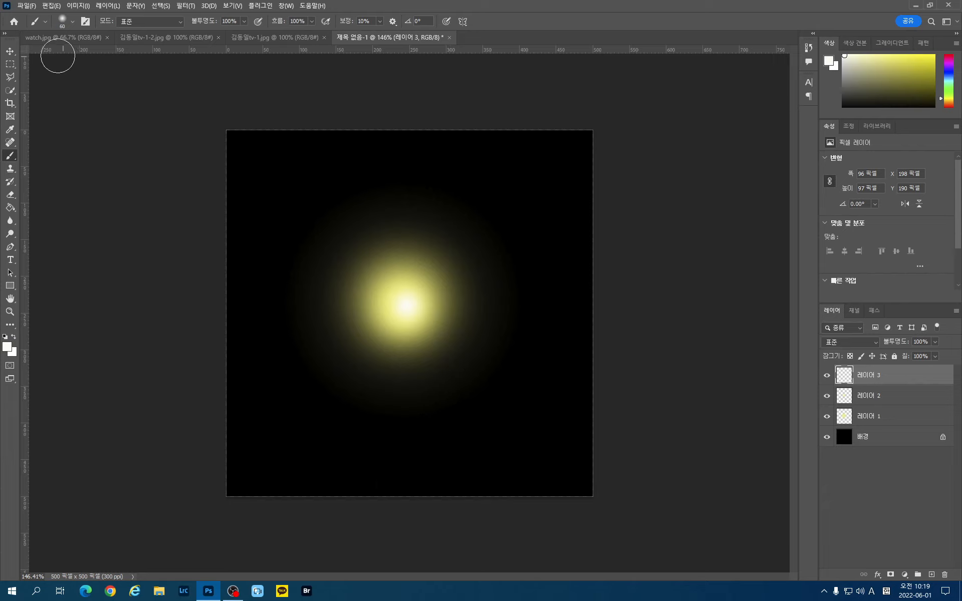
Move the white, small yellow and large yellow glows apart across the canvas
{"action": "left_click", "coordinate": [10, 52]}
{"action": "mouse_move", "coordinate": [407, 307]}
{"action": "left_mouse_down"}
{"action": "mouse_move", "coordinate": [499, 263]}
{"action": "mouse_move", "coordinate": [359, 269]}
{"action": "mouse_move", "coordinate": [300, 227]}
{"action": "left_mouse_up"}
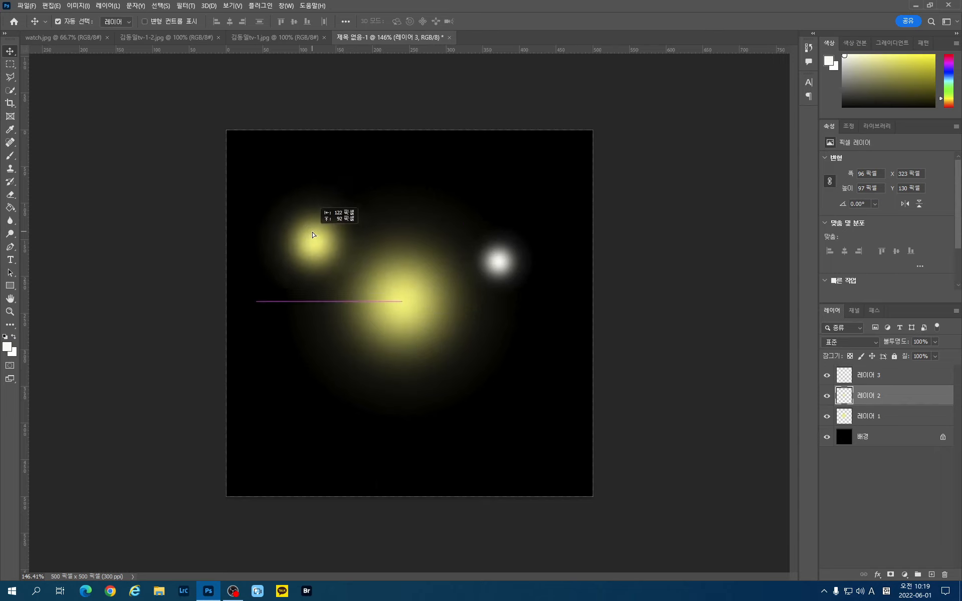
{"action": "left_click_drag", "start_coordinate": [421, 298], "coordinate": [419, 358]}
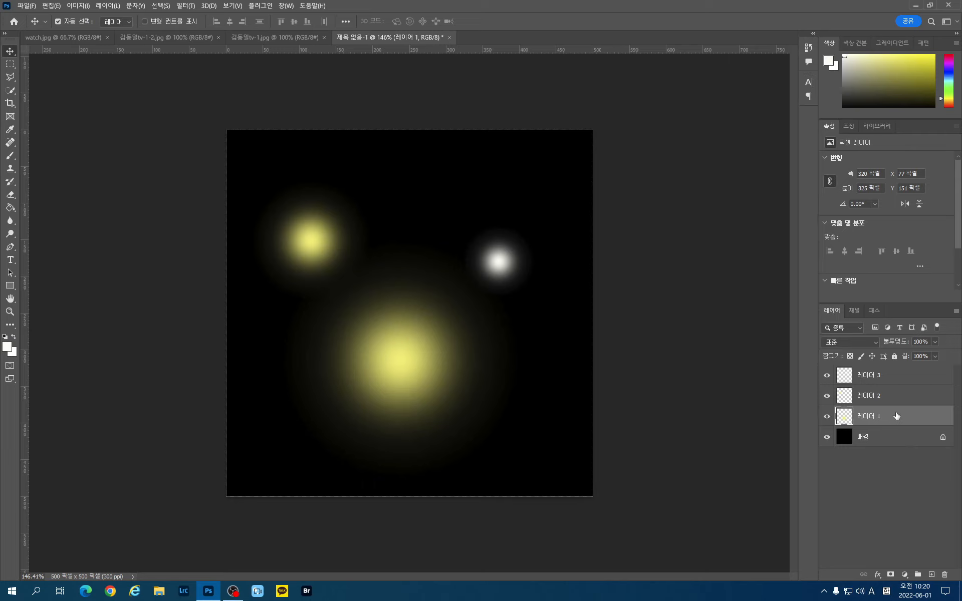
Select the three glow layers, align them to the canvas centre horizontally and vertically, and clear the selection
{"action": "key", "text": "shift"}
{"action": "left_click", "coordinate": [895, 375], "text": "shift"}
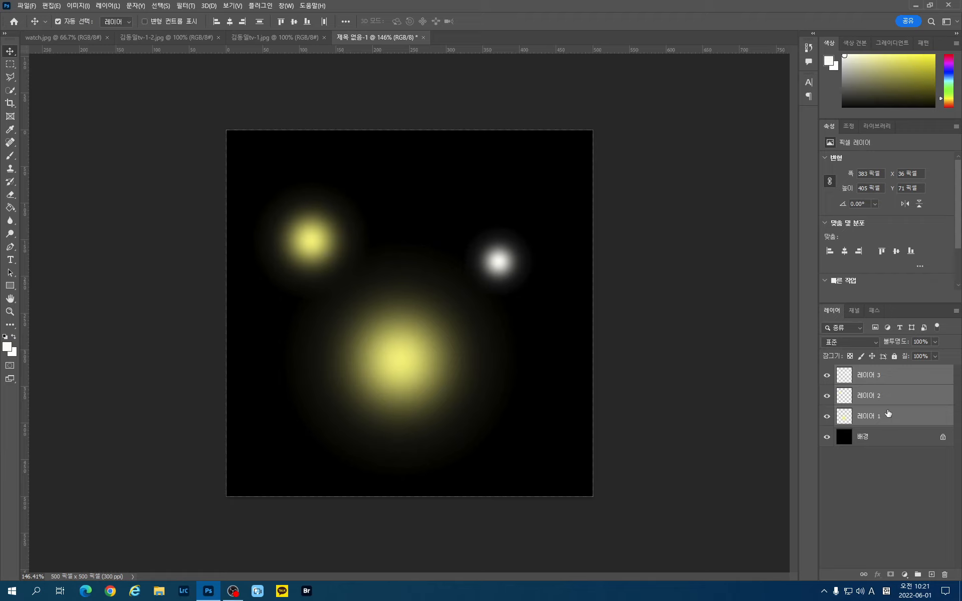
{"action": "key", "text": "ctrl+a"}
{"action": "key", "text": "ctrl+a"}
{"action": "left_click", "coordinate": [229, 21]}
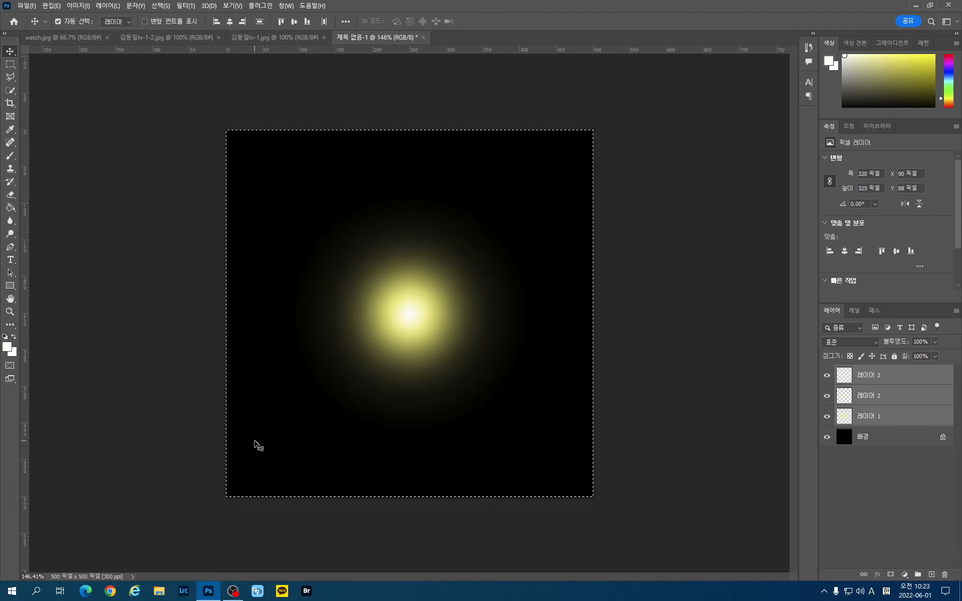
{"action": "key", "text": "ctrl+d"}
Flatten the three glow layers to 4% height with Free Transform and move the resulting streak to the canvas middle
{"action": "key", "text": "ctrl+t"}
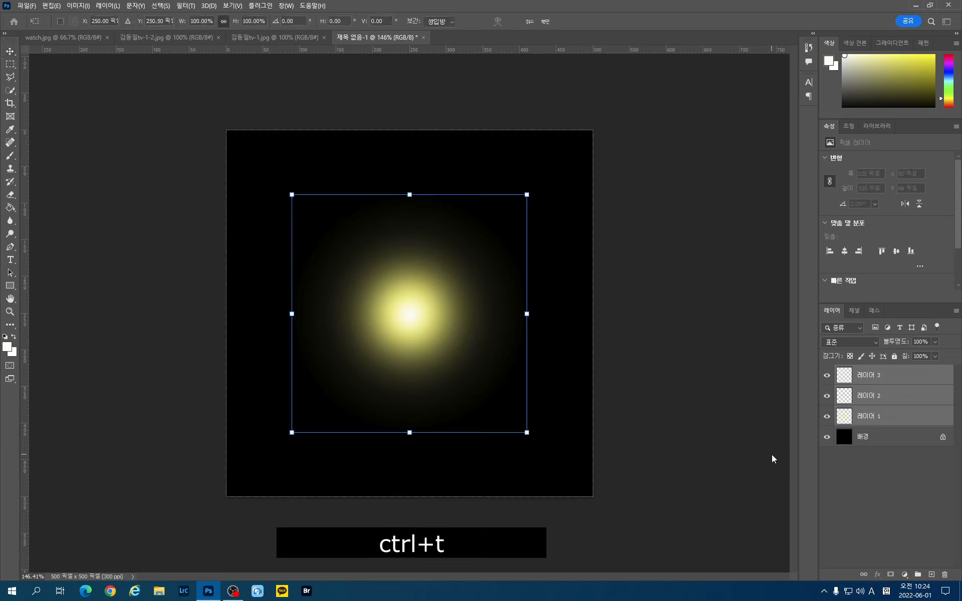
{"action": "key", "text": "shift"}
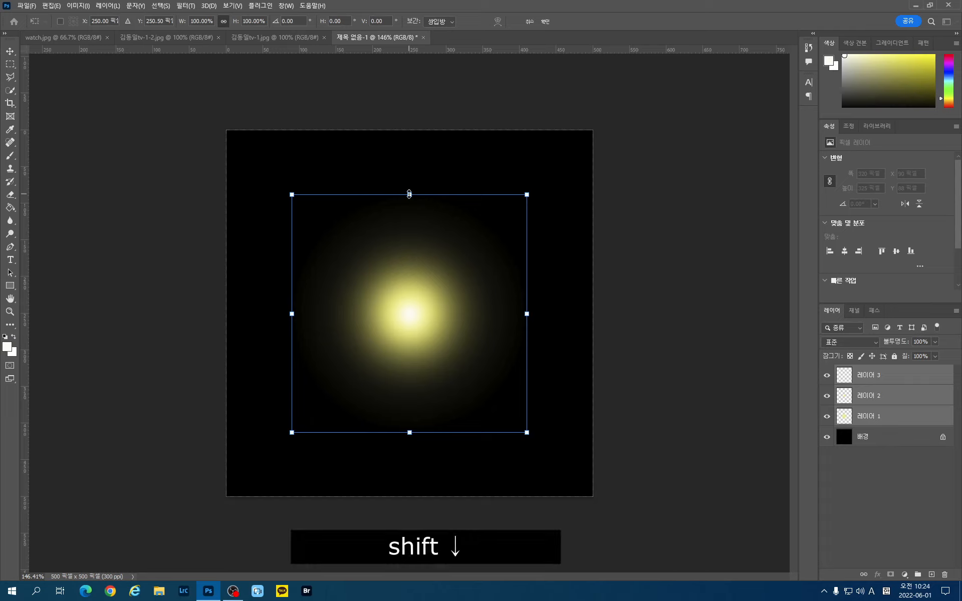
{"action": "left_click_drag", "start_coordinate": [409, 195], "coordinate": [409, 423]}
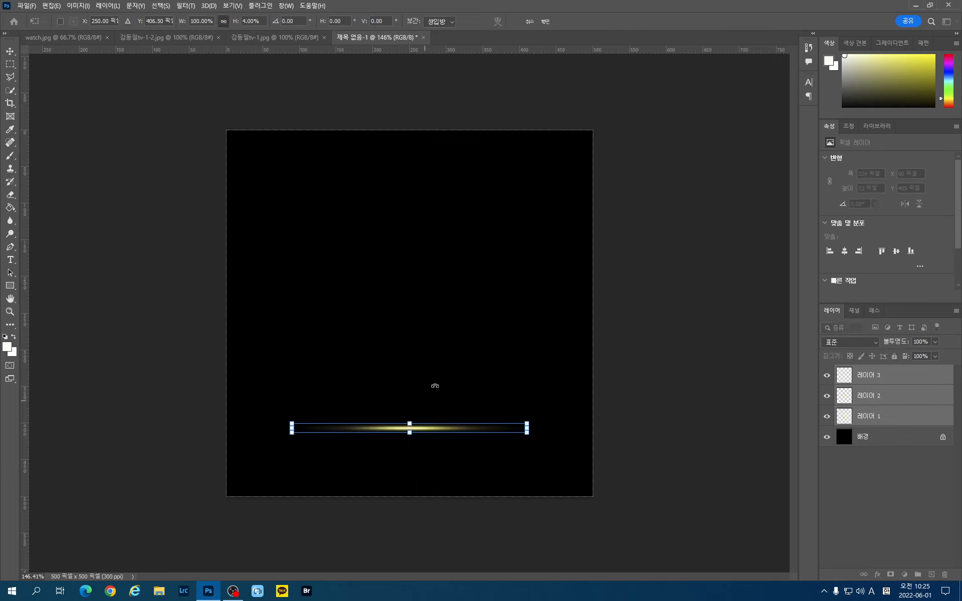
{"action": "left_click", "coordinate": [546, 25]}
{"action": "left_click_drag", "start_coordinate": [408, 434], "coordinate": [408, 323]}
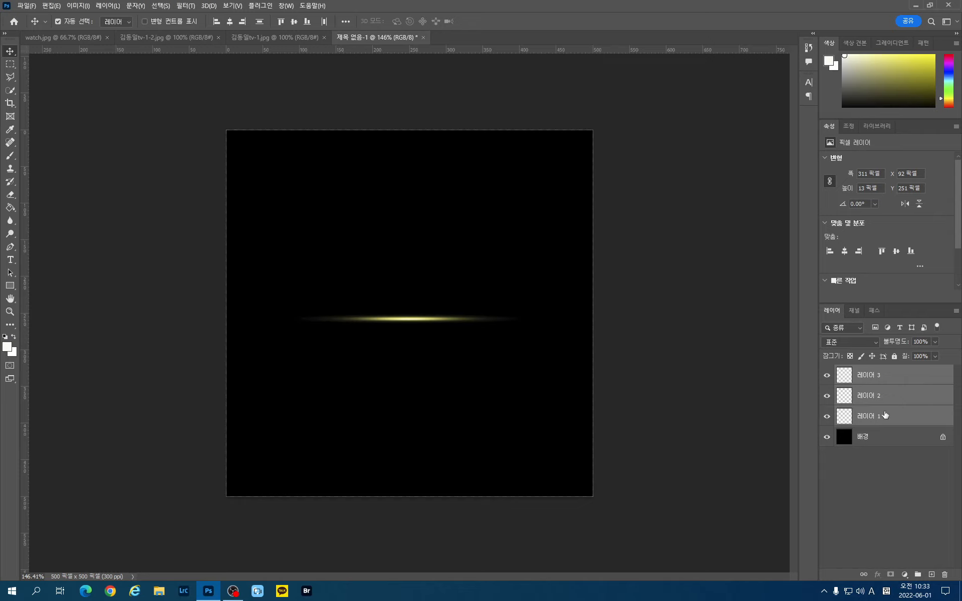
Duplicate the three streak layers and scale the copies about their centre to 37.3% width and 300% height
{"action": "key", "text": "ctrl+j"}
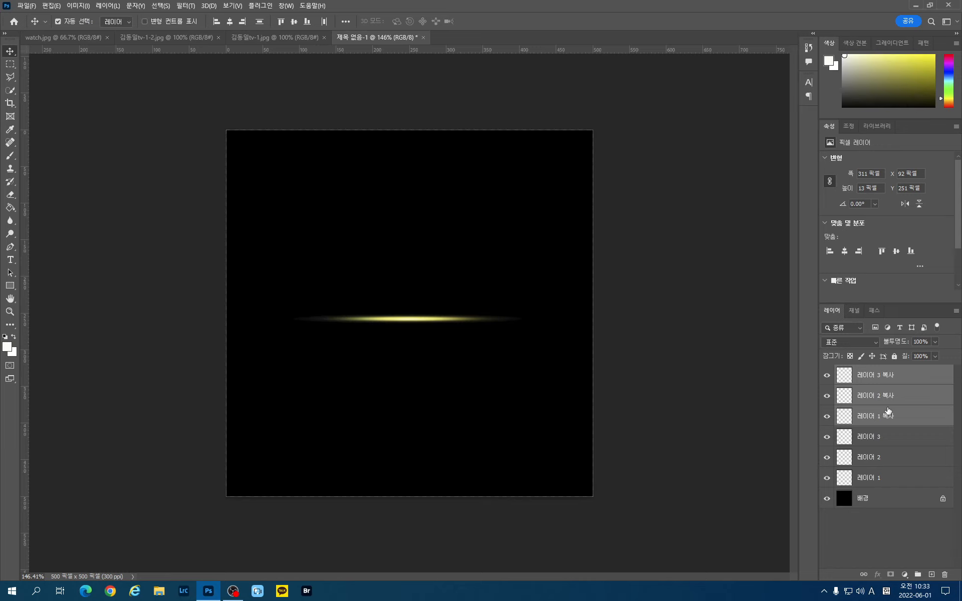
{"action": "key", "text": "ctrl+t"}
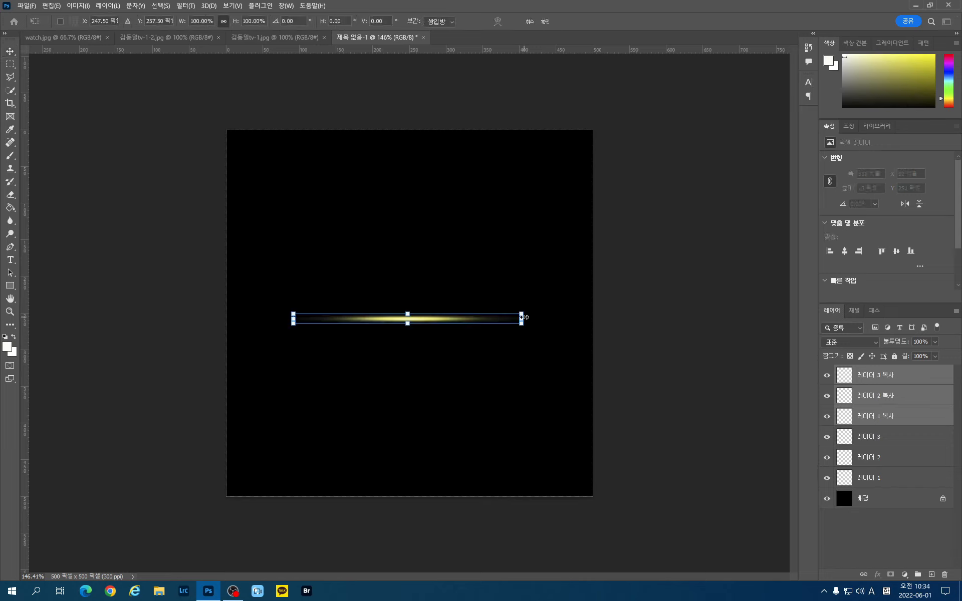
{"action": "key", "text": "alt+shift"}
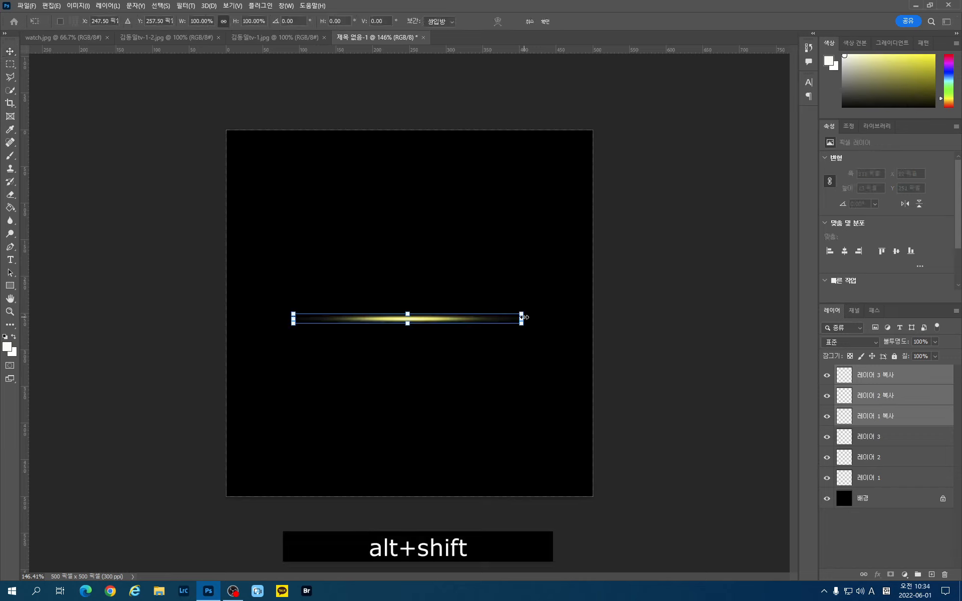
{"action": "mouse_move", "coordinate": [523, 318]}
{"action": "left_mouse_down"}
{"action": "mouse_move", "coordinate": [466, 318]}
{"action": "mouse_move", "coordinate": [408, 310]}
{"action": "mouse_move", "coordinate": [410, 301]}
{"action": "left_mouse_up"}
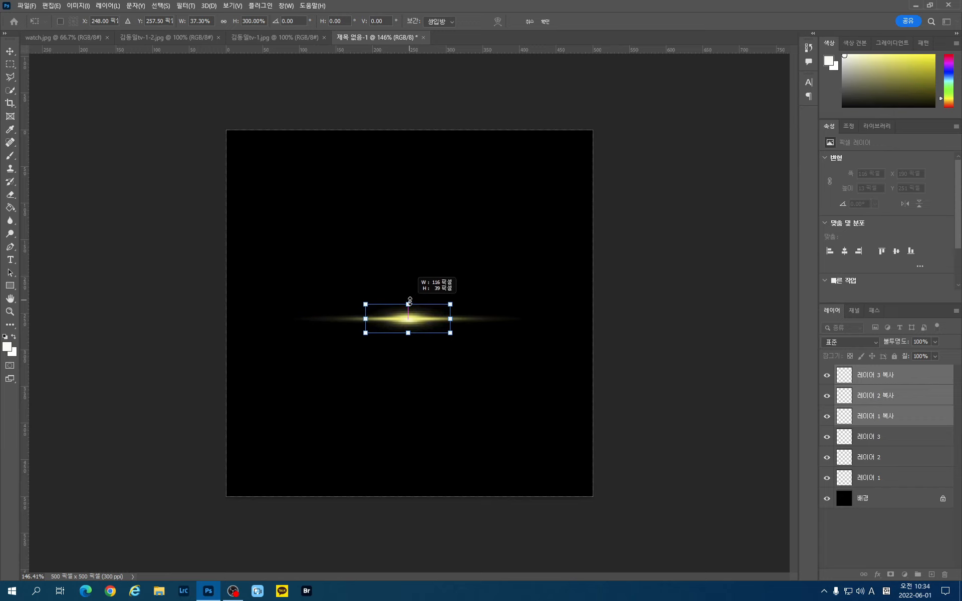
{"action": "left_click_drag", "start_coordinate": [410, 301], "coordinate": [410, 301]}
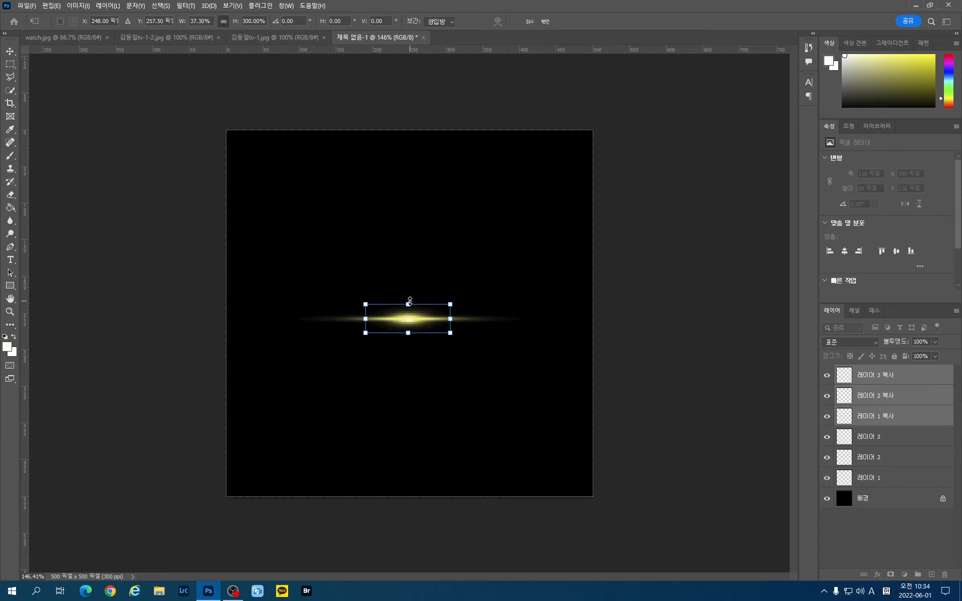
{"action": "left_click", "coordinate": [545, 22]}
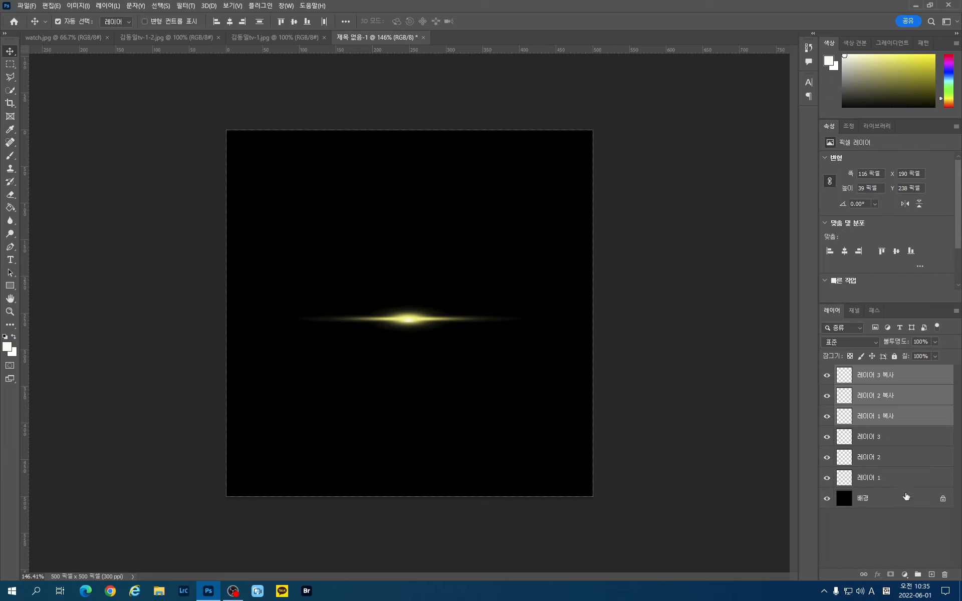
Select all six glow layers above the background and merge them into one layer
{"action": "left_click", "coordinate": [891, 375]}
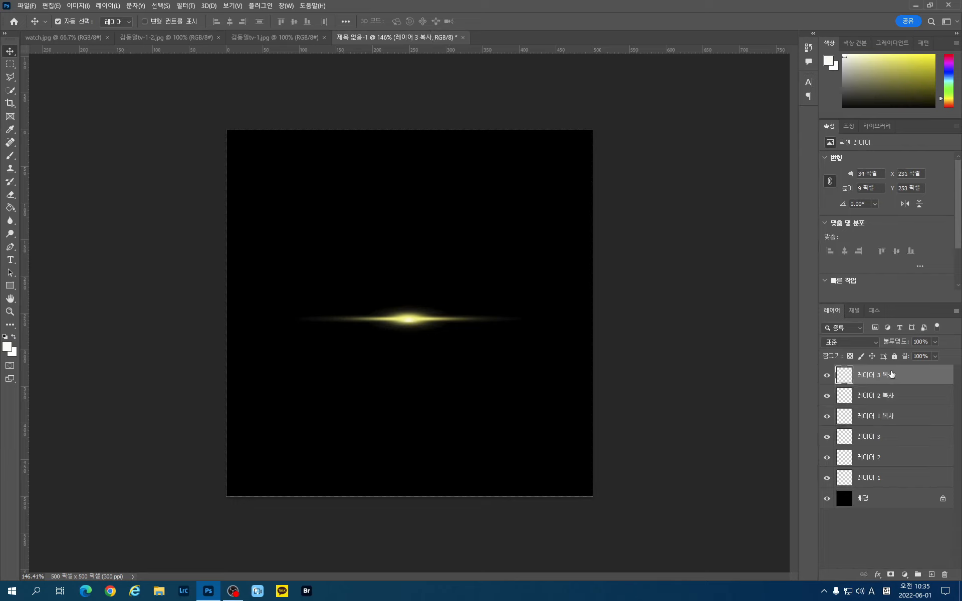
{"action": "left_click", "coordinate": [903, 483], "text": "shift"}
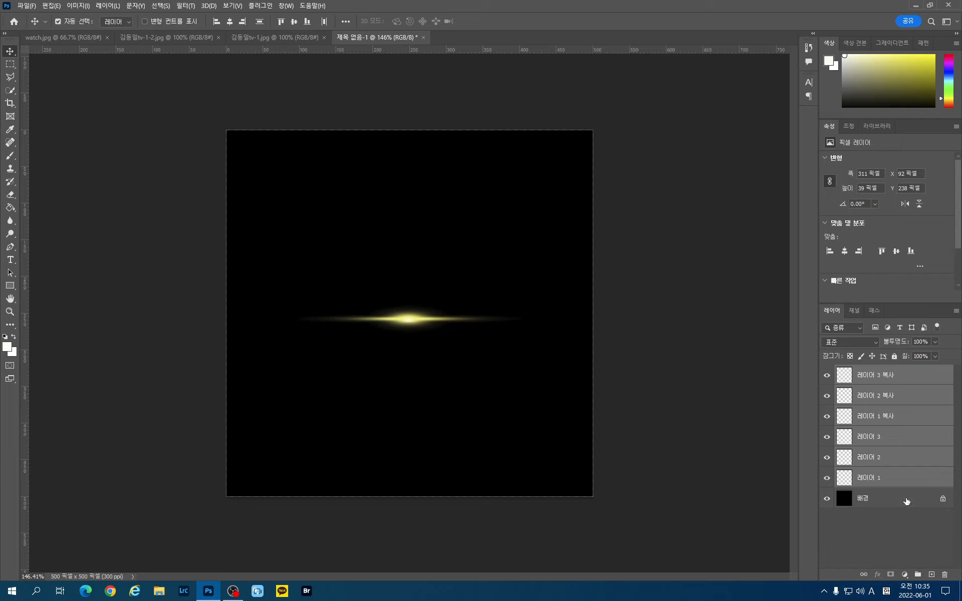
{"action": "key", "text": "ctrl+e"}
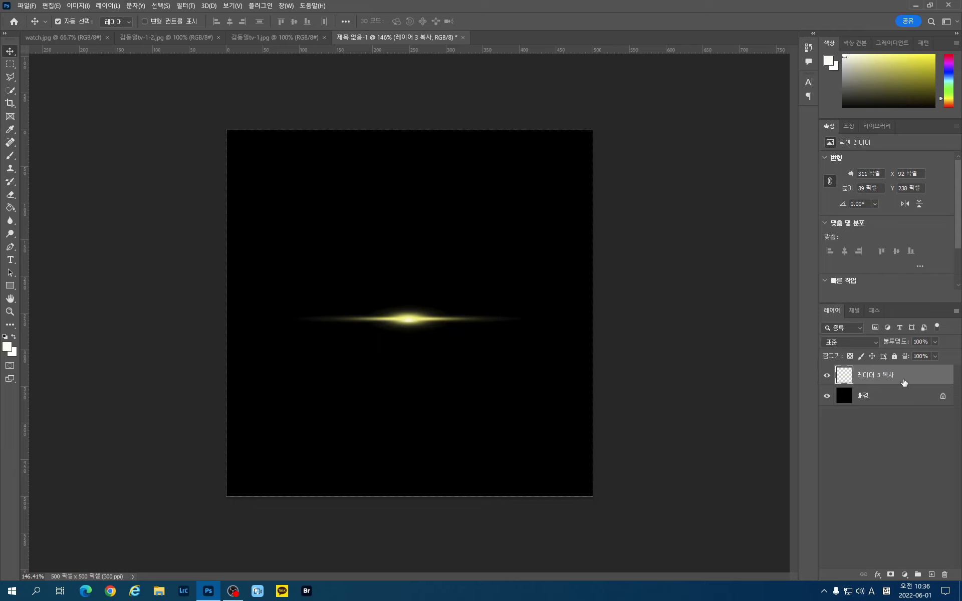
Duplicate the merged streak layer and rotate the copy 90° clockwise to form a cross over the original
{"action": "key", "text": "ctrl+j"}
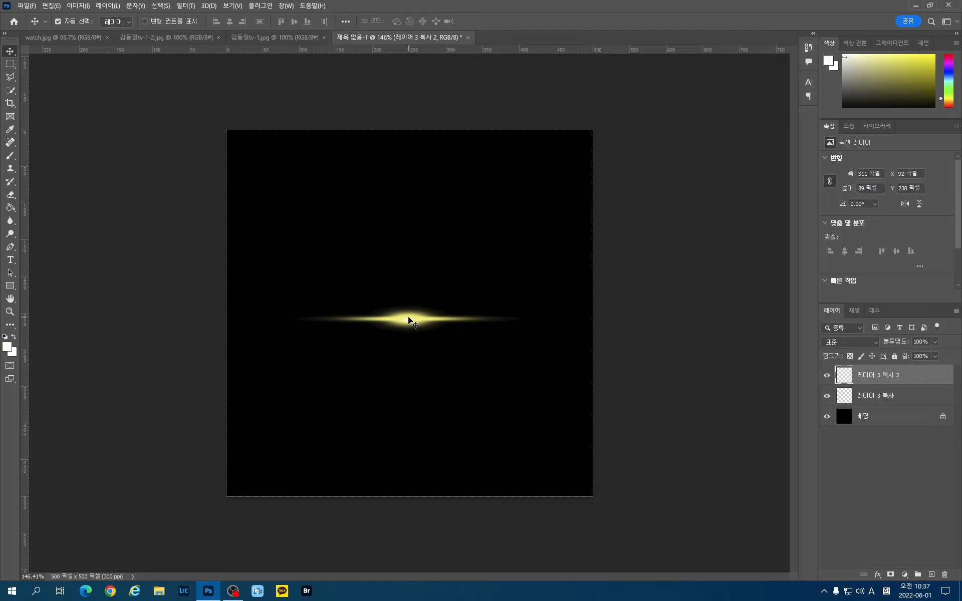
{"action": "left_click_drag", "start_coordinate": [408, 318], "coordinate": [408, 280]}
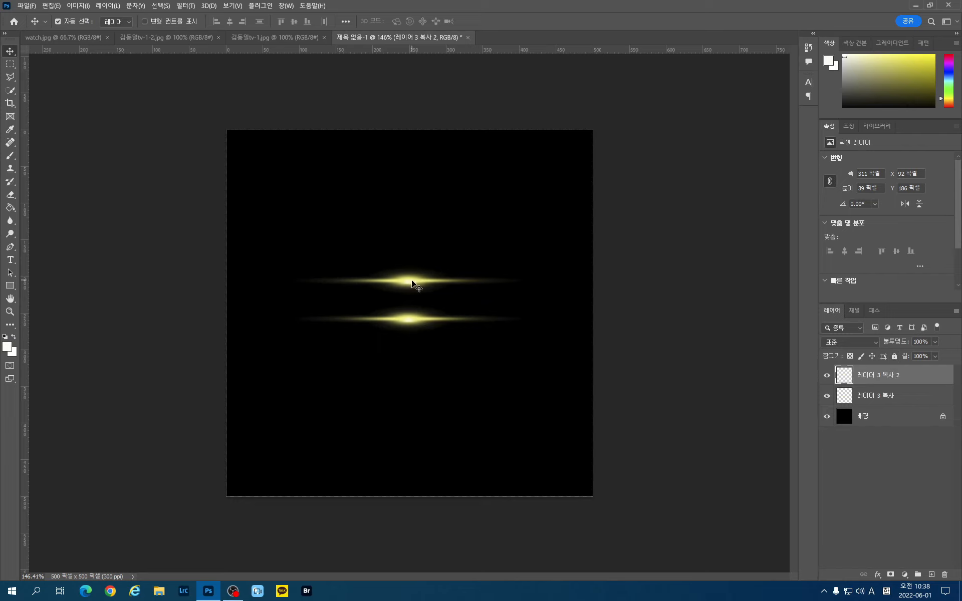
{"action": "key", "text": "ctrl+z"}
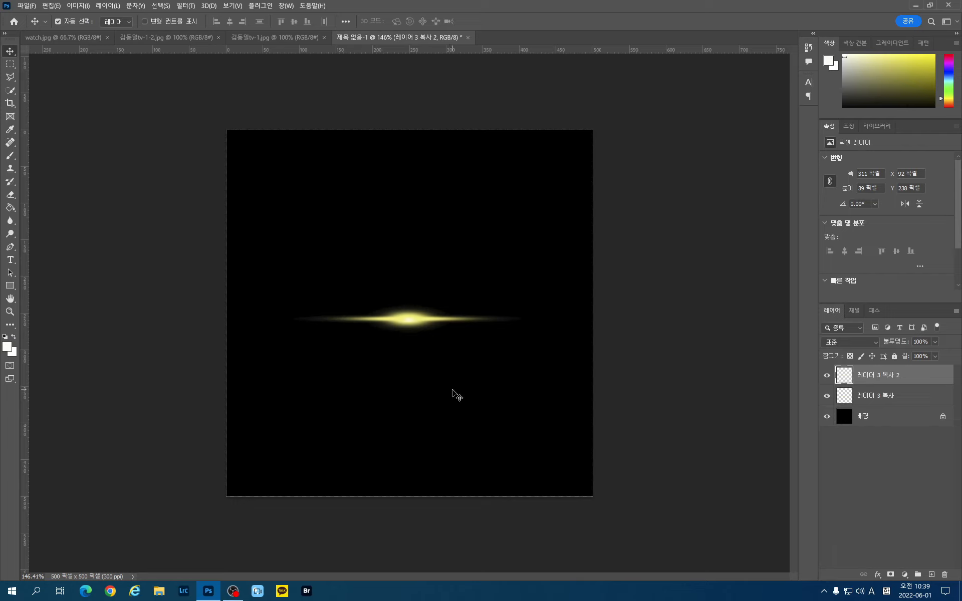
{"action": "key", "text": "ctrl+t"}
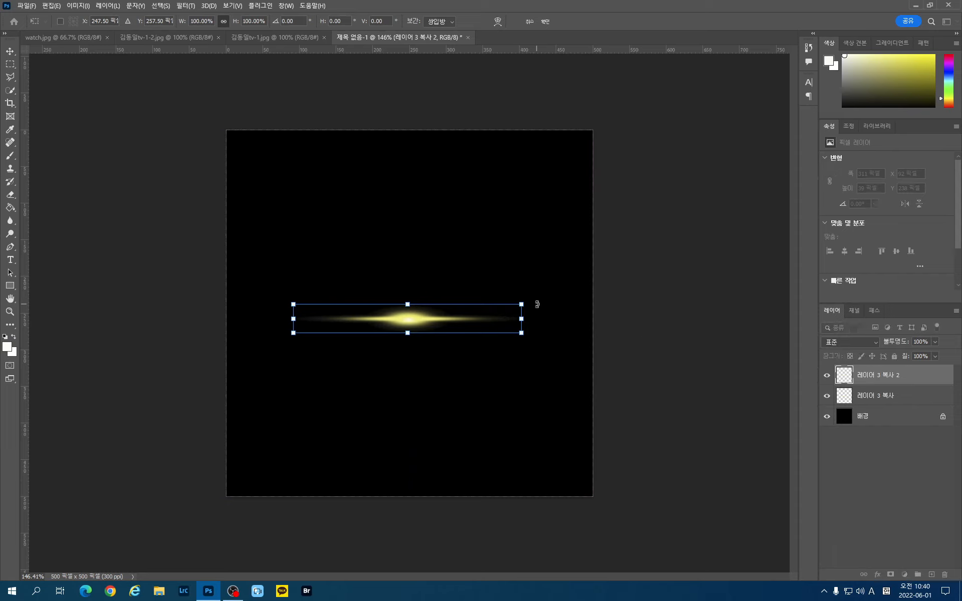
{"action": "left_click_drag", "start_coordinate": [537, 304], "coordinate": [447, 225]}
{"action": "key", "text": "ctrl+z"}
{"action": "right_click", "coordinate": [506, 320]}
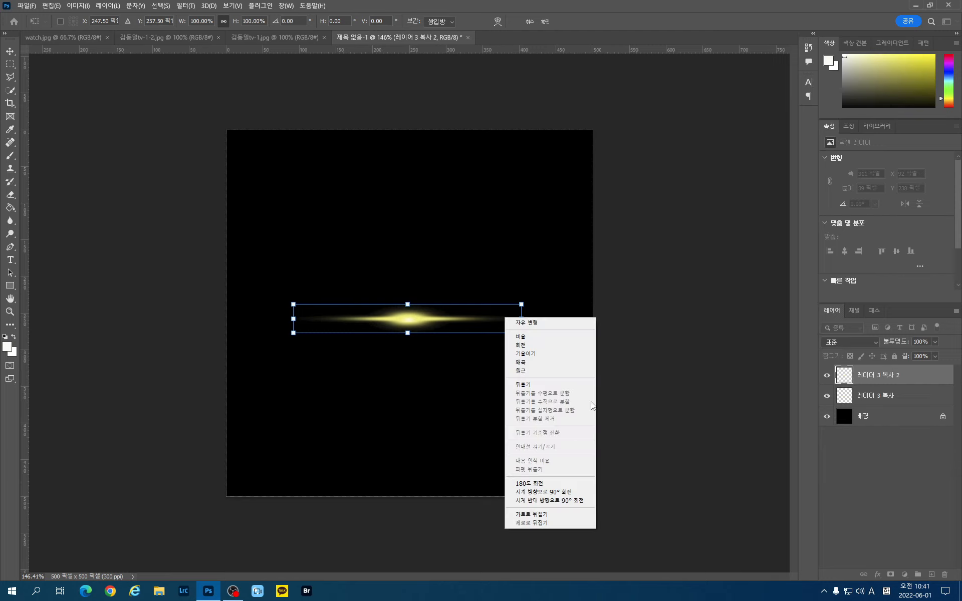
{"action": "left_click", "coordinate": [546, 496]}
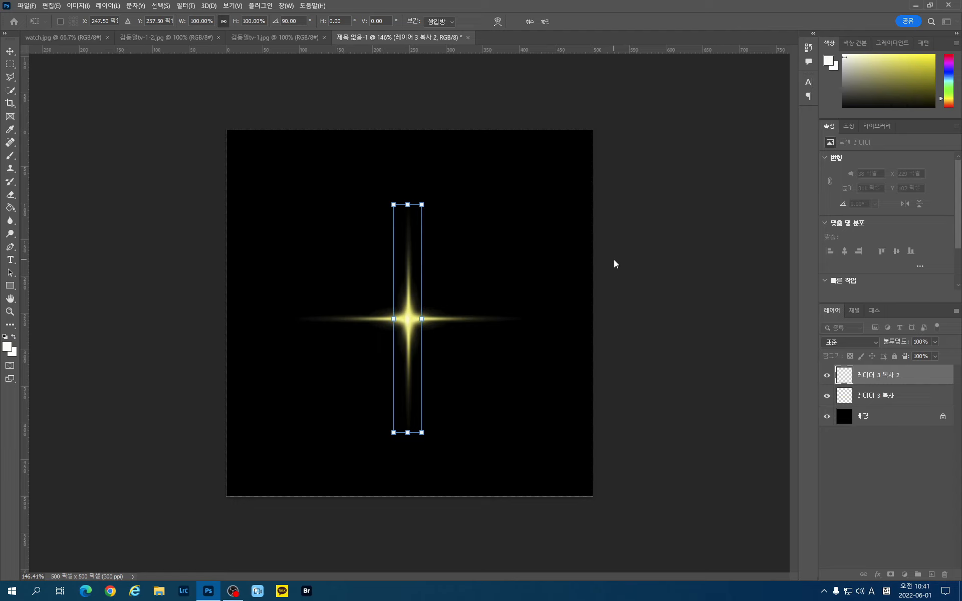
Shorten the vertical streak symmetrically about its centre to about 64% of its length and apply the transform
{"action": "key", "text": "alt+shift"}
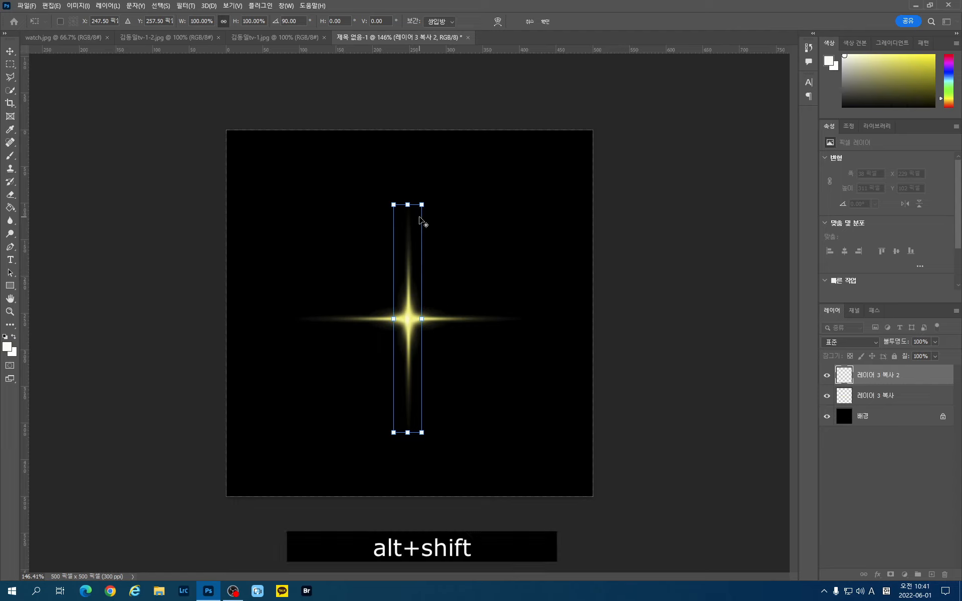
{"action": "left_click_drag", "start_coordinate": [411, 204], "coordinate": [417, 244]}
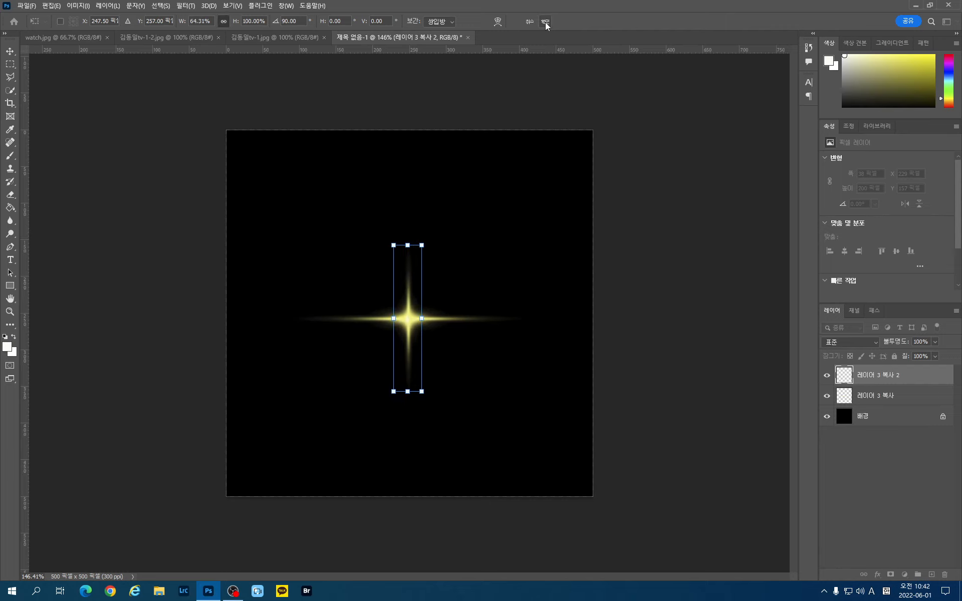
{"action": "left_click", "coordinate": [545, 22]}
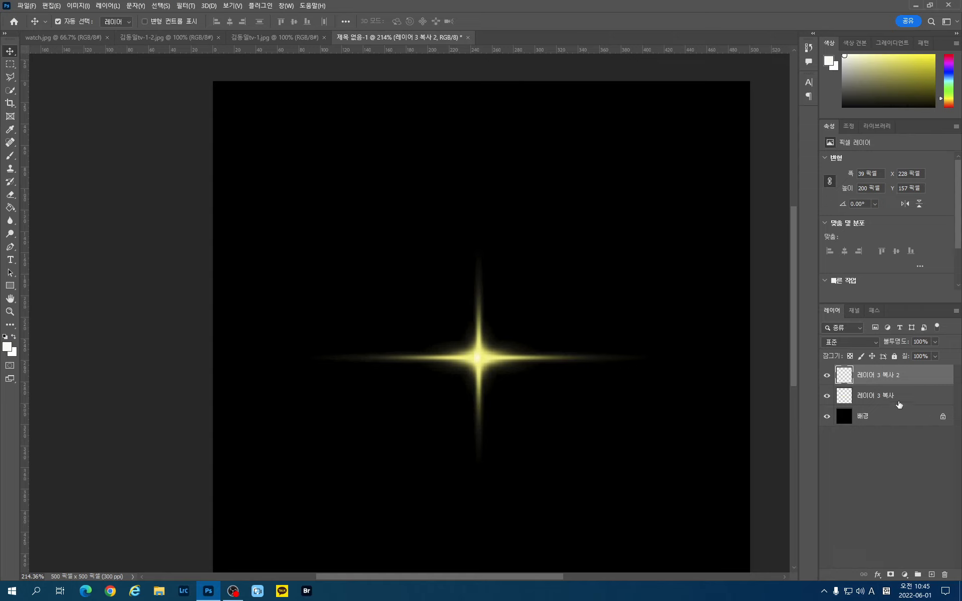
Merge the horizontal and vertical streak layers into one star and move it to the canvas centre
{"action": "key", "text": "shift"}
{"action": "left_click", "coordinate": [889, 394], "text": "shift"}
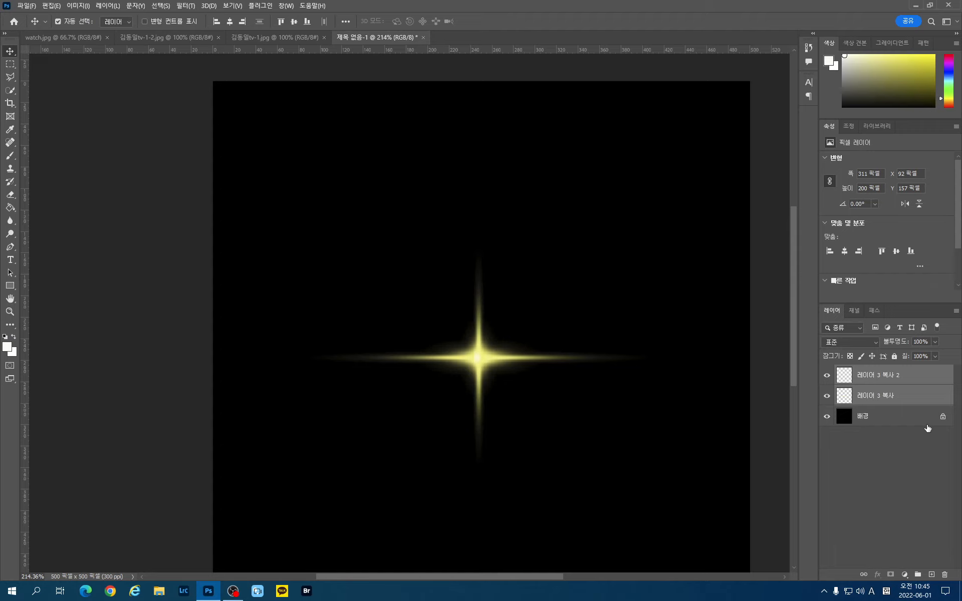
{"action": "key", "text": "ctrl+e"}
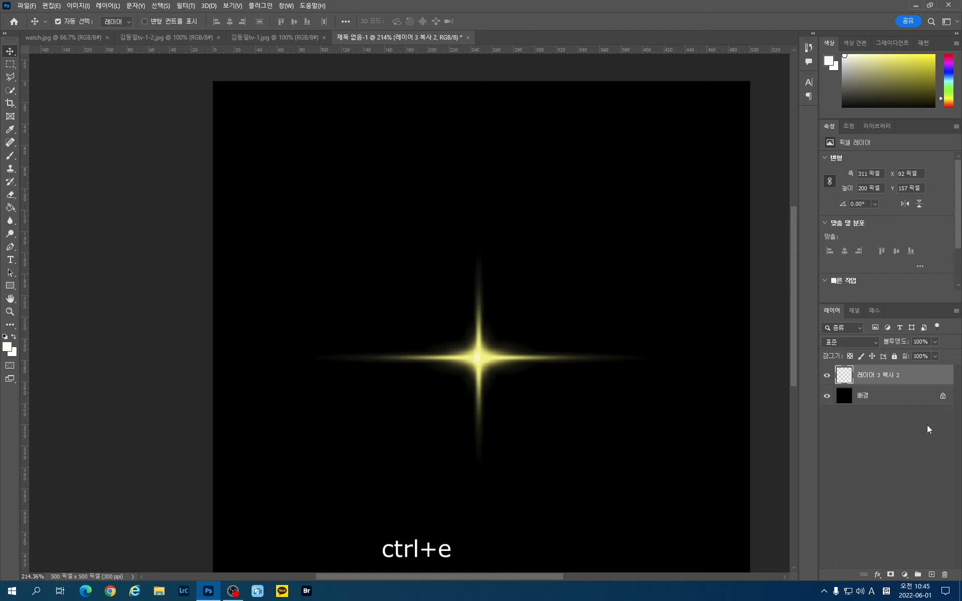
{"action": "left_click_drag", "start_coordinate": [497, 409], "coordinate": [471, 330]}
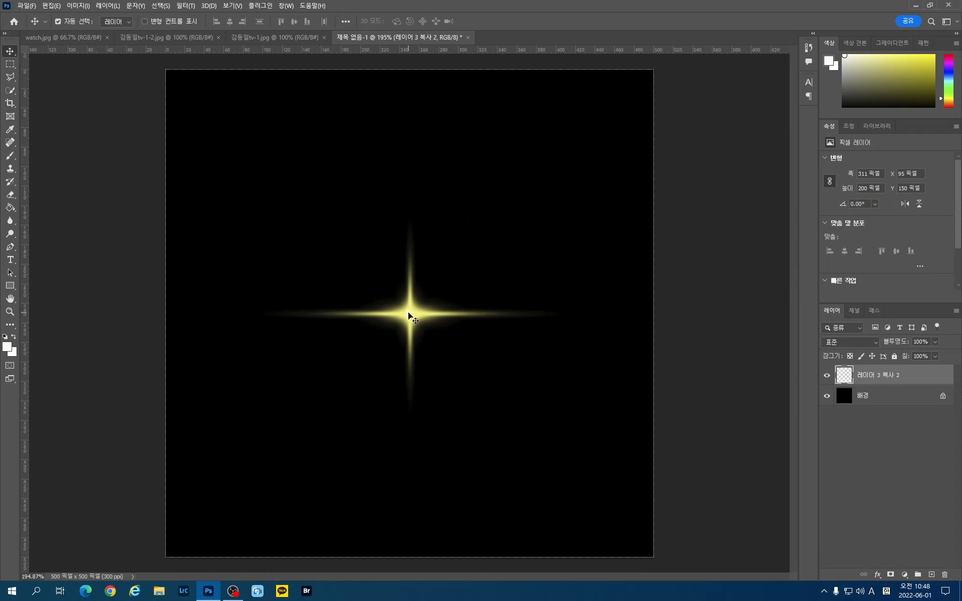
Copy the star into the blue logo document and place it at the upper-left corner of the first letter
{"action": "left_click_drag", "start_coordinate": [408, 312], "coordinate": [323, 300]}
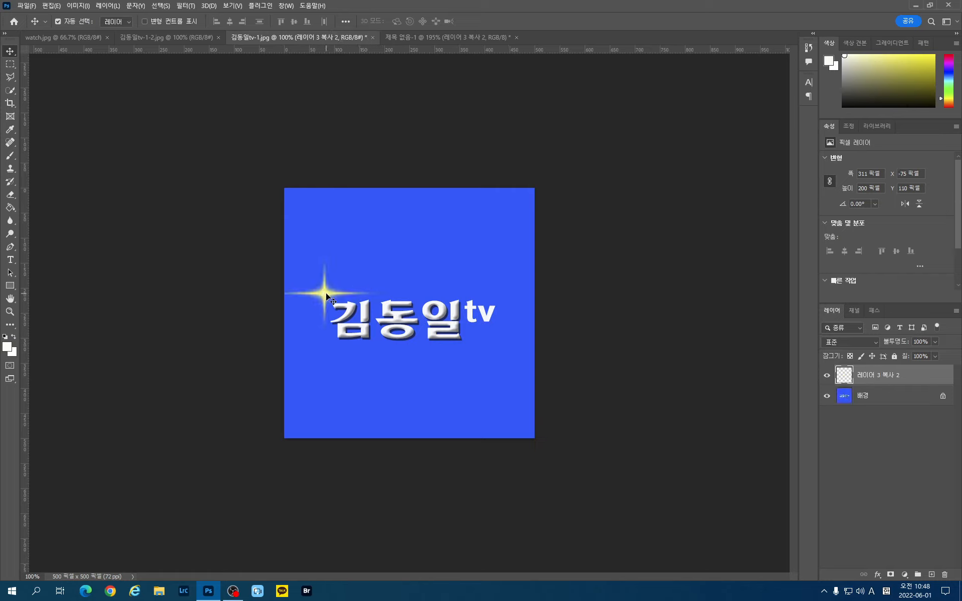
{"action": "left_click_drag", "start_coordinate": [325, 296], "coordinate": [329, 300]}
{"action": "left_click_drag", "start_coordinate": [334, 303], "coordinate": [334, 304]}
Rotate the star on the first letter about 26.5° clockwise with Free Transform and apply it
{"action": "key", "text": "ctrl+t"}
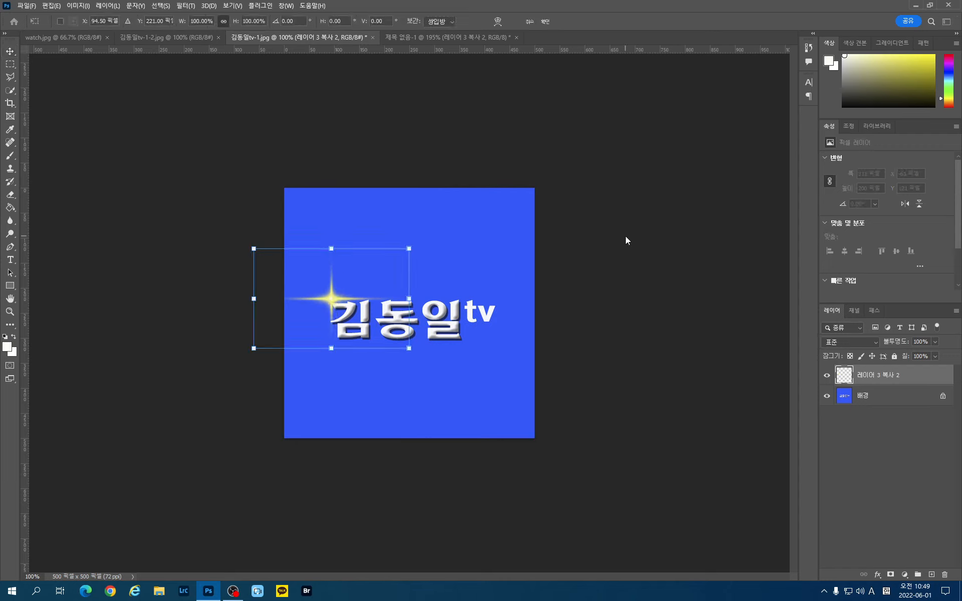
{"action": "left_click_drag", "start_coordinate": [427, 233], "coordinate": [447, 282]}
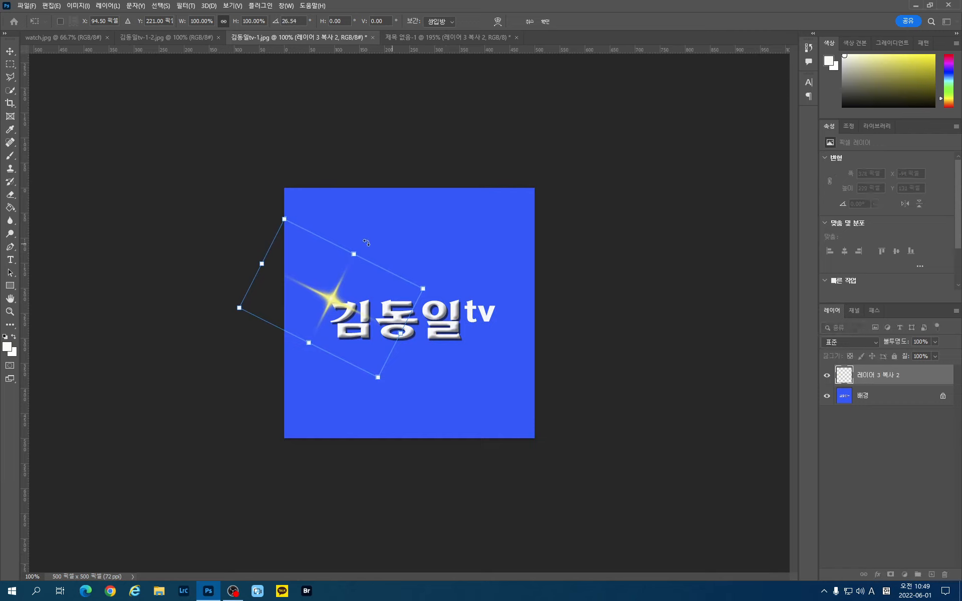
{"action": "left_click", "coordinate": [545, 22]}
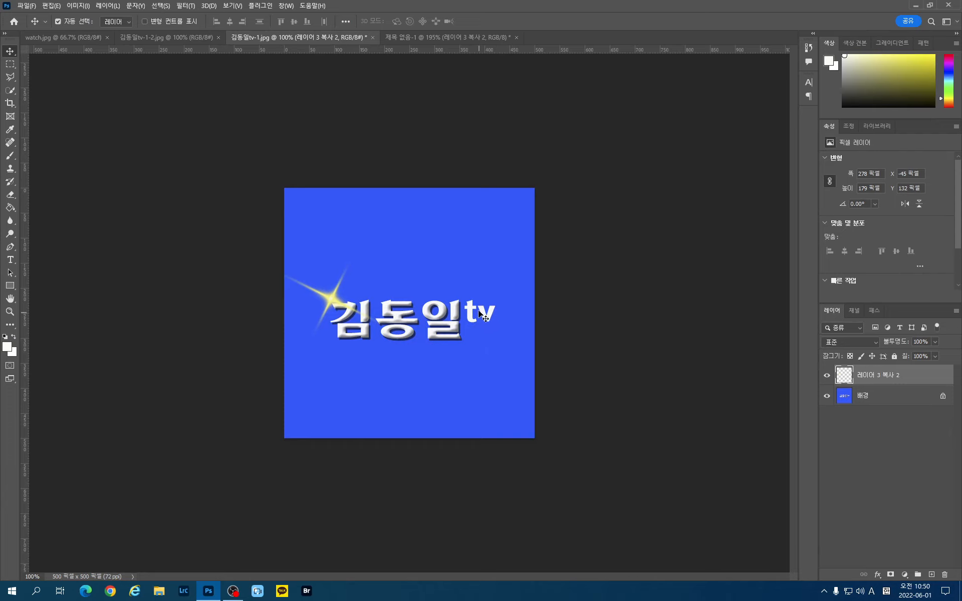
Copy a second star from the black canvas onto the logo's "tv" lettering, scaled to 31.2% and rotated about 51°
{"action": "left_click", "coordinate": [430, 37]}
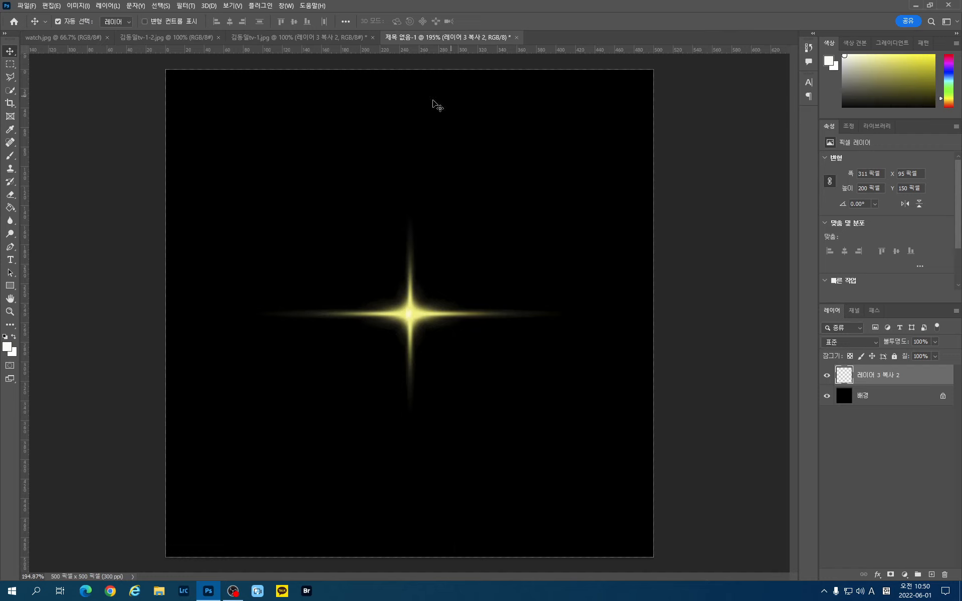
{"action": "left_click_drag", "start_coordinate": [413, 315], "coordinate": [486, 294]}
{"action": "key", "text": "ctrl+t"}
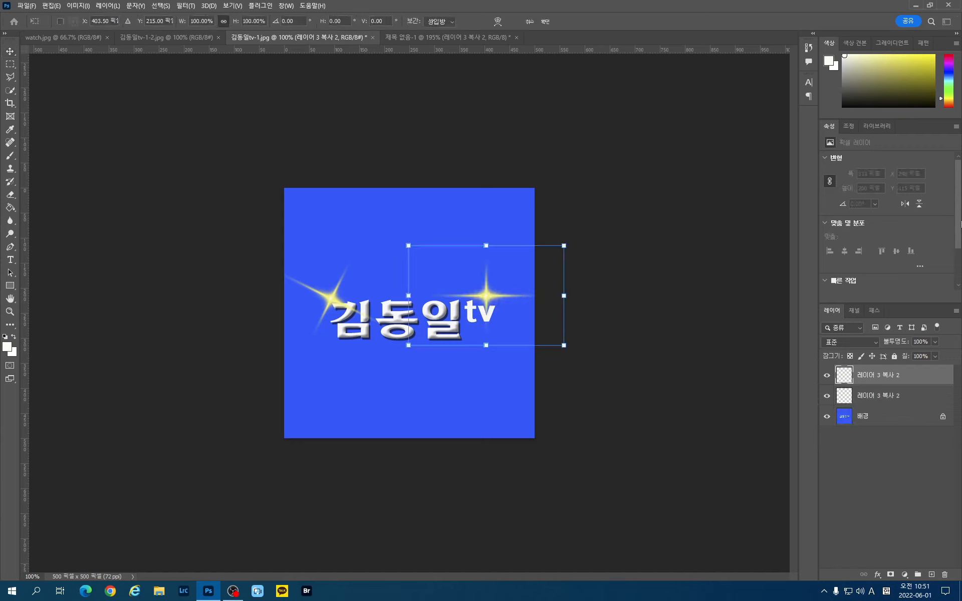
{"action": "left_click_drag", "start_coordinate": [563, 244], "coordinate": [530, 287]}
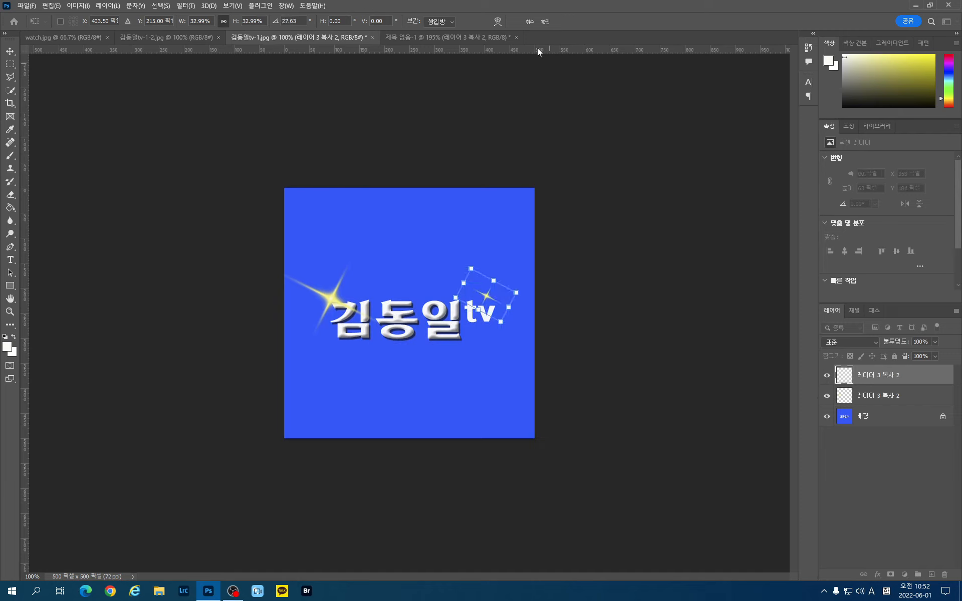
{"action": "left_click", "coordinate": [545, 21]}
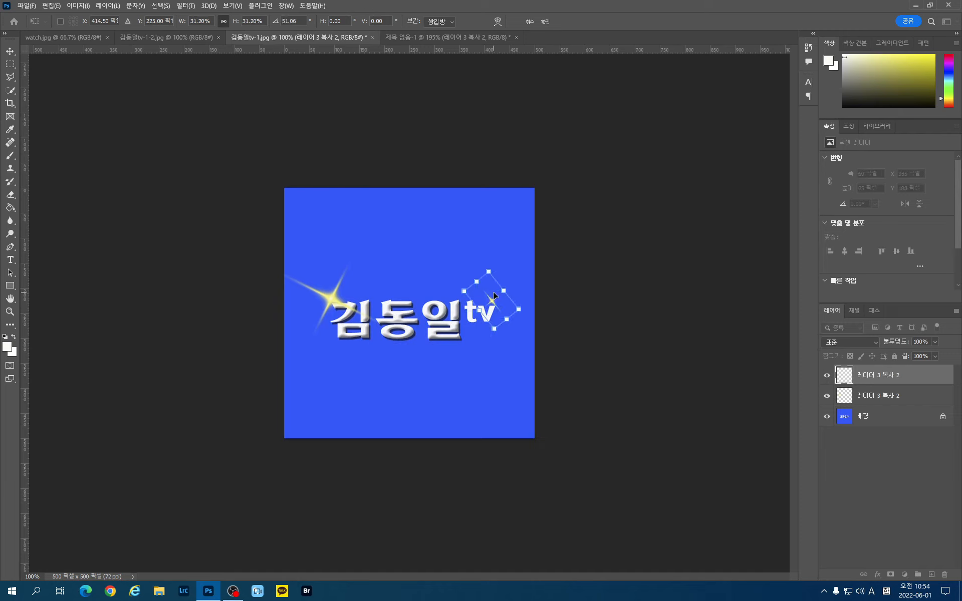
{"action": "left_click_drag", "start_coordinate": [493, 293], "coordinate": [495, 291]}
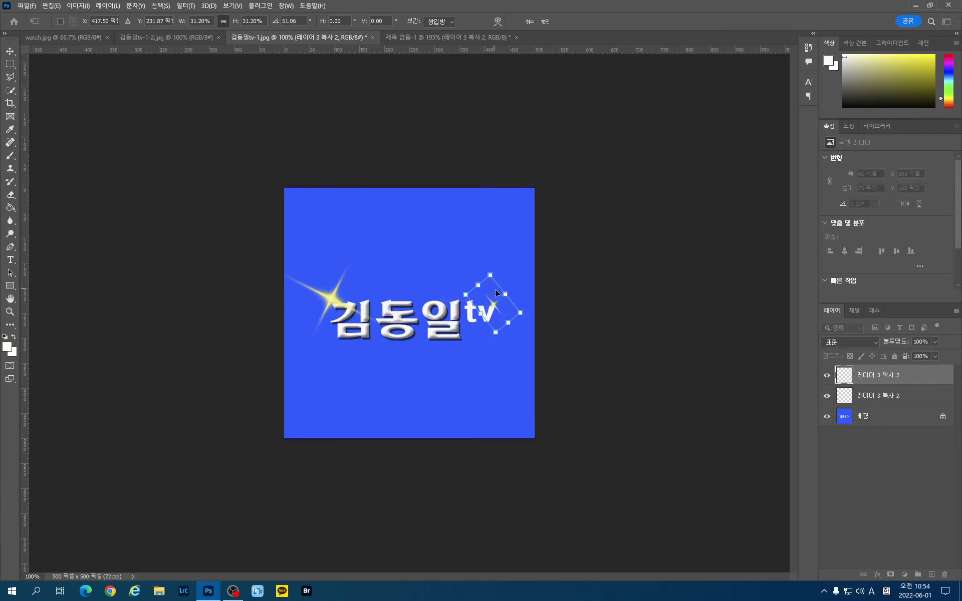
{"action": "left_click", "coordinate": [550, 21]}
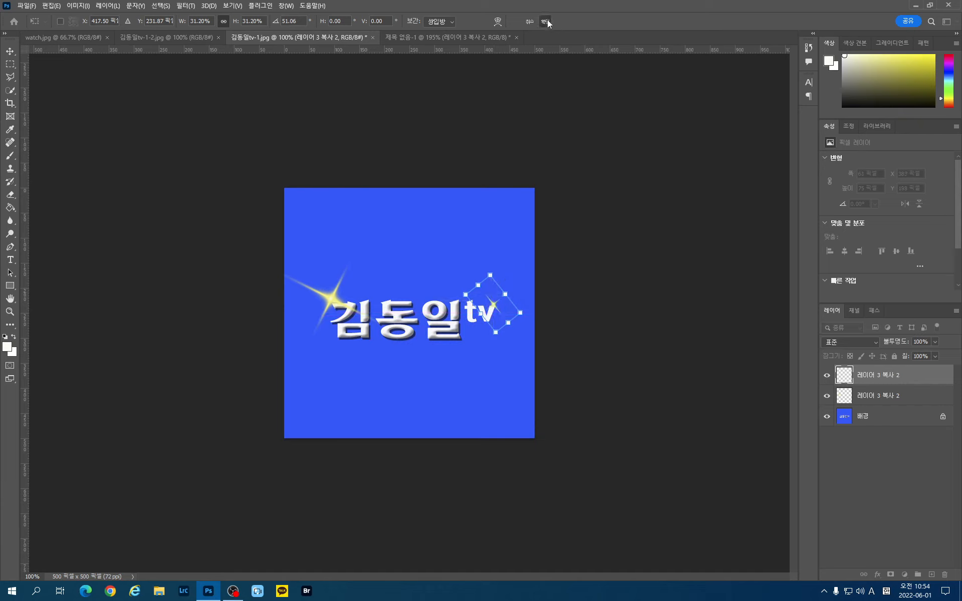
Merge the two star layers in the logo document and toggle the merged layer's visibility to compare the effect
{"action": "left_click", "coordinate": [887, 397], "text": "shift"}
{"action": "key", "text": "ctrl+e"}
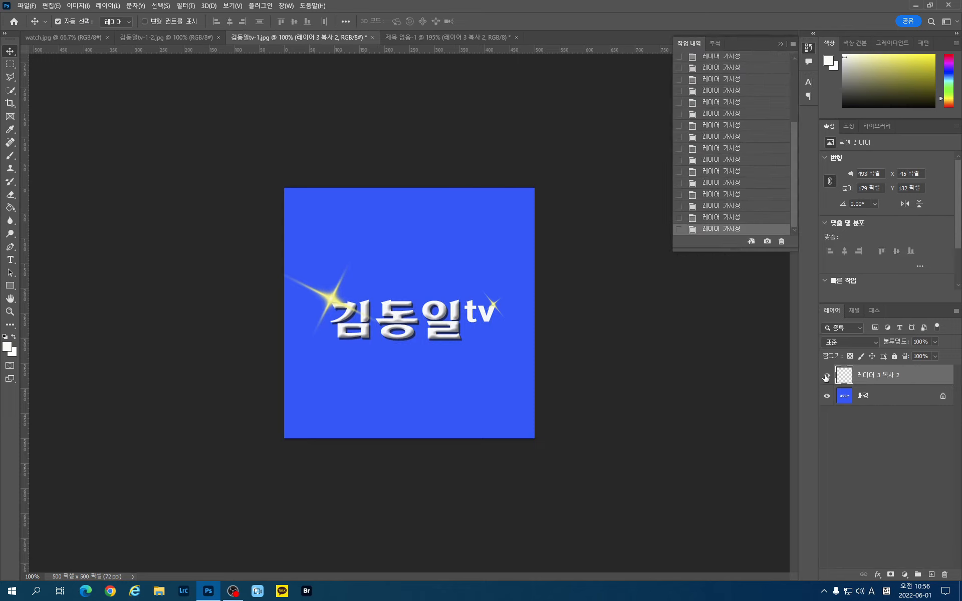
{"action": "left_click", "coordinate": [827, 377]}
{"action": "left_click", "coordinate": [827, 377]}
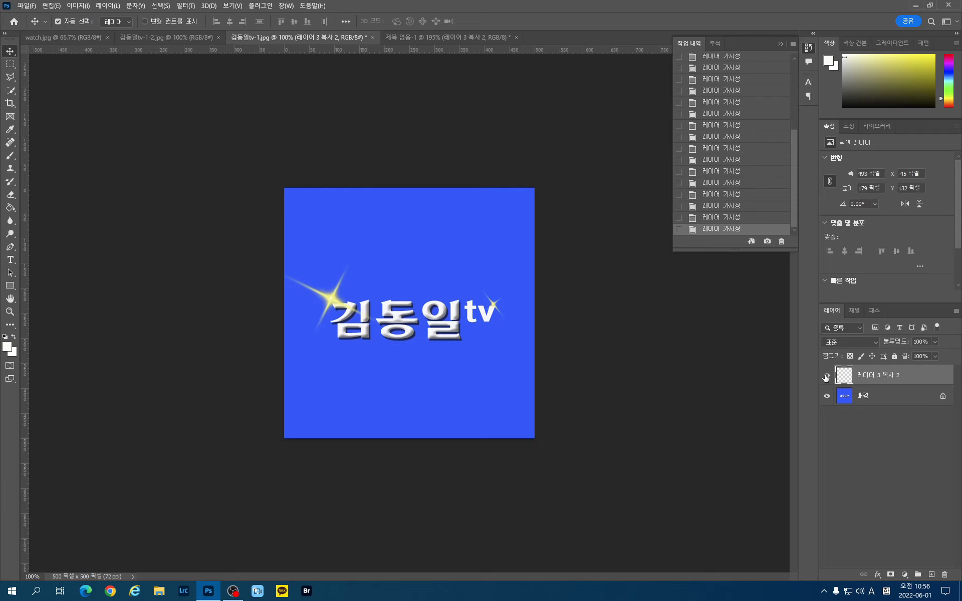